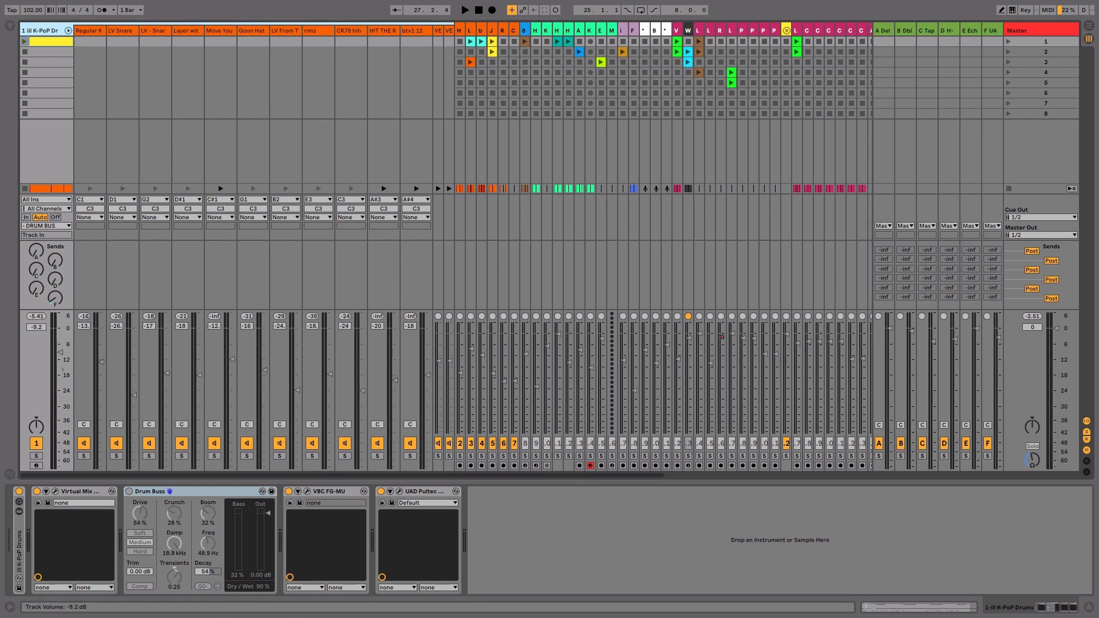
Step: Solo the K-PoP Drums track and open its VBC FG-MU and Virtual Mix Rack plugin windows
{"action": "left_click", "coordinate": [36, 455]}
{"action": "key", "text": "space"}
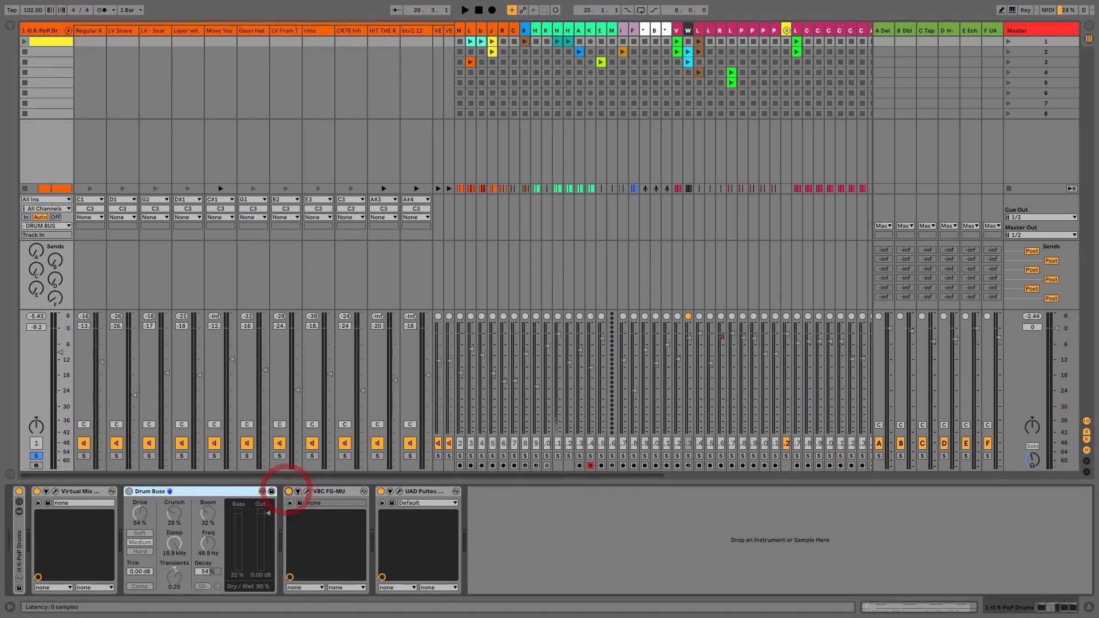
{"action": "left_click", "coordinate": [308, 491]}
{"action": "left_click", "coordinate": [55, 491]}
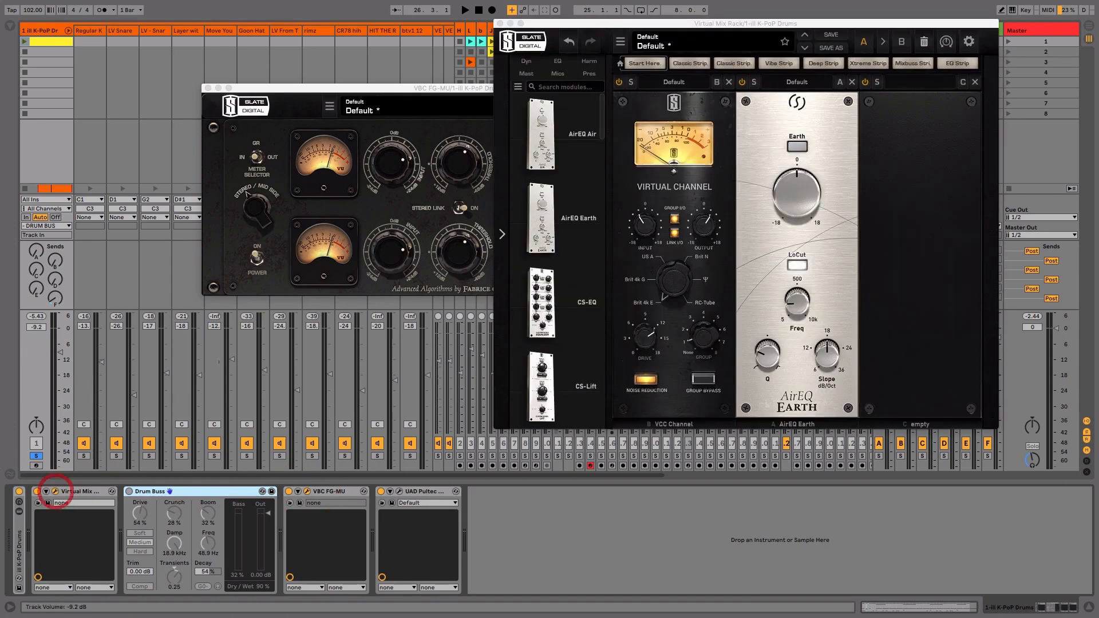
{"action": "left_click_drag", "start_coordinate": [692, 22], "coordinate": [585, 211]}
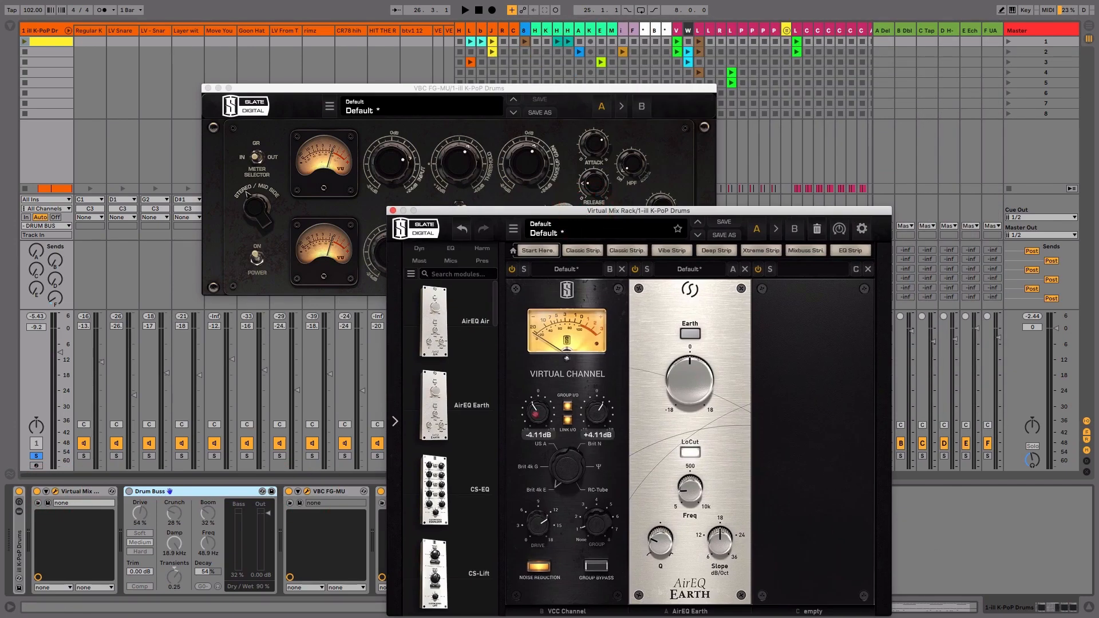
Step: Check the Virtual Channel input and AirEQ Earth low-cut frequency in Virtual Mix Rack, and close its window
{"action": "left_click", "coordinate": [534, 413]}
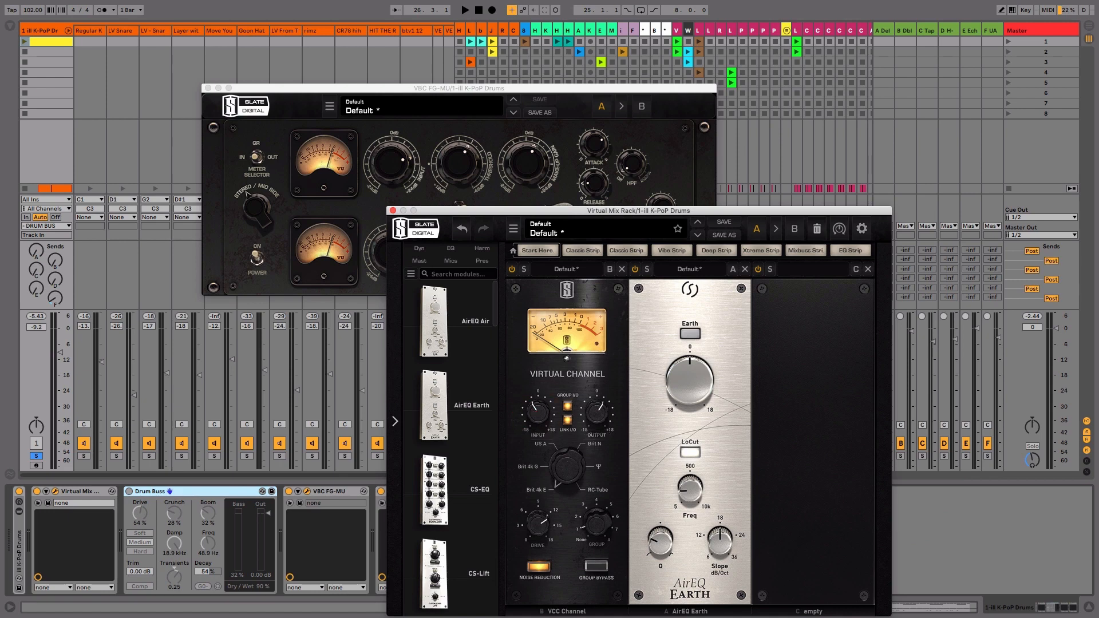
{"action": "left_click", "coordinate": [691, 490]}
{"action": "left_click", "coordinate": [691, 491]}
{"action": "left_click", "coordinate": [392, 210]}
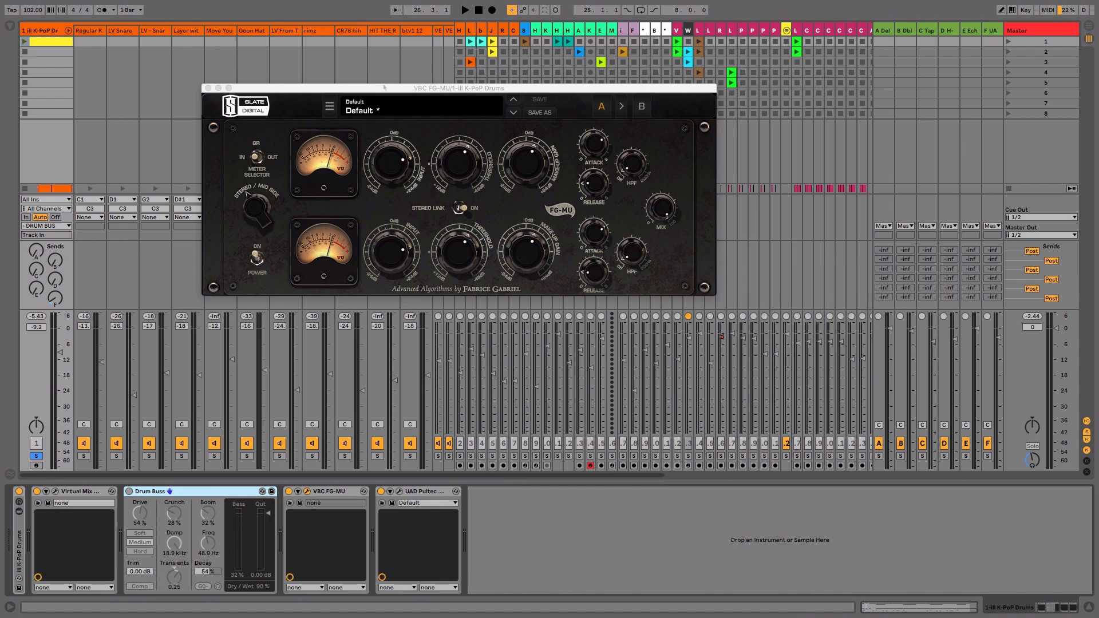
Step: Reposition the VBC FG-MU window and inspect the compressor's threshold, attack and release settings
{"action": "mouse_move", "coordinate": [384, 87]}
{"action": "left_mouse_down"}
{"action": "mouse_move", "coordinate": [399, 34]}
{"action": "mouse_move", "coordinate": [401, 79]}
{"action": "left_mouse_up"}
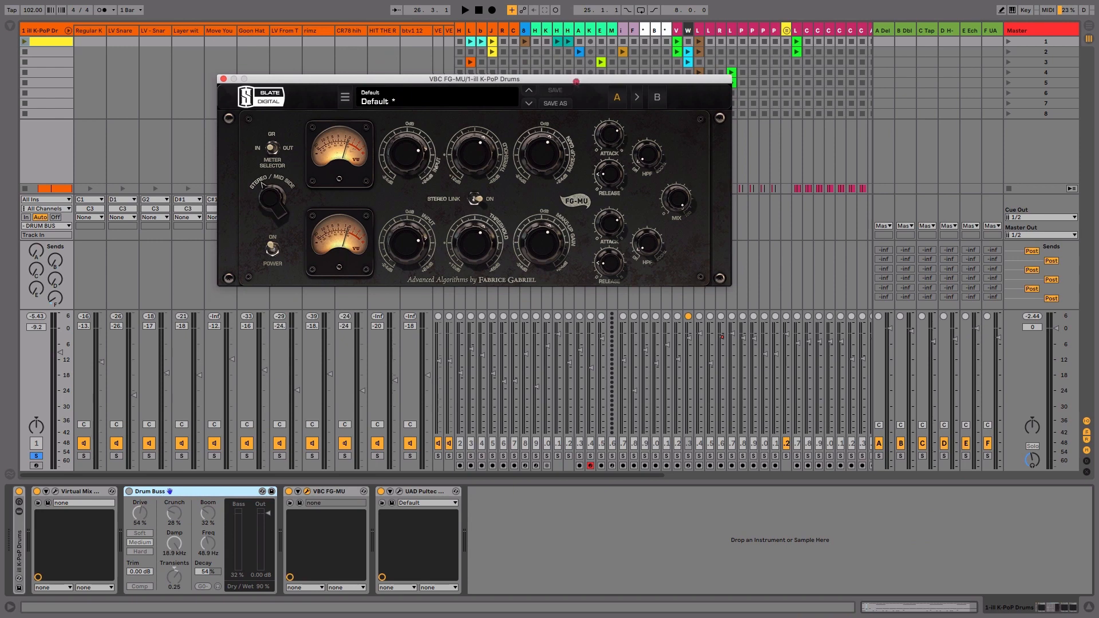
{"action": "left_click_drag", "start_coordinate": [572, 80], "coordinate": [610, 114]}
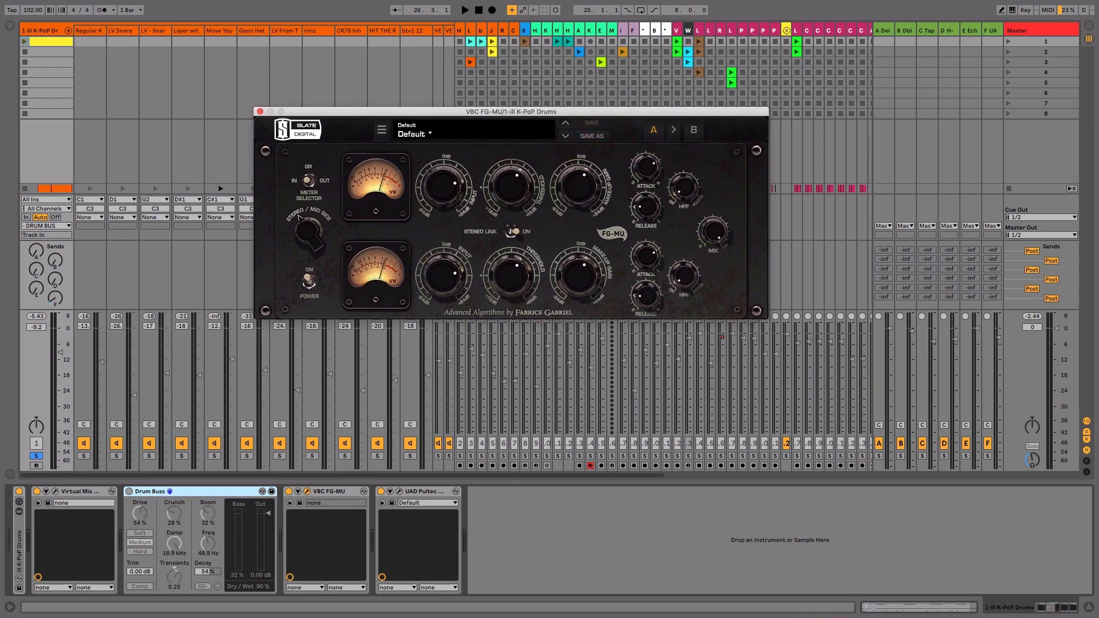
{"action": "mouse_move", "coordinate": [444, 186]}
{"action": "mouse_move", "coordinate": [503, 189]}
{"action": "left_click_drag", "start_coordinate": [503, 190], "coordinate": [504, 195]}
{"action": "mouse_move", "coordinate": [652, 168]}
{"action": "left_mouse_down"}
{"action": "mouse_move", "coordinate": [656, 140]}
{"action": "mouse_move", "coordinate": [657, 166]}
{"action": "left_mouse_up"}
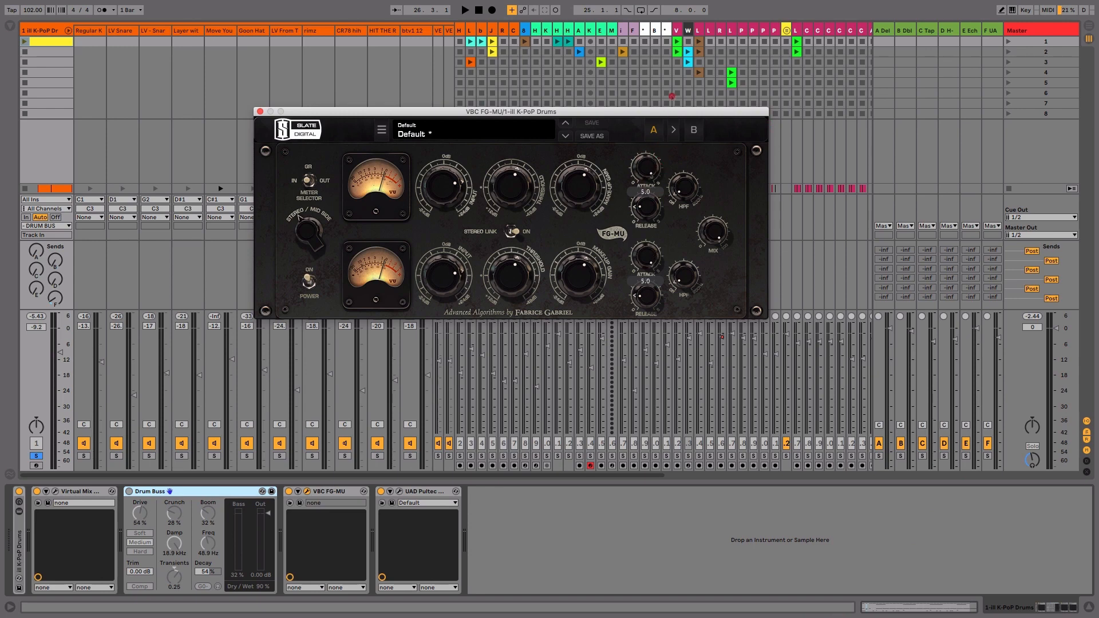
{"action": "key", "text": "super+z"}
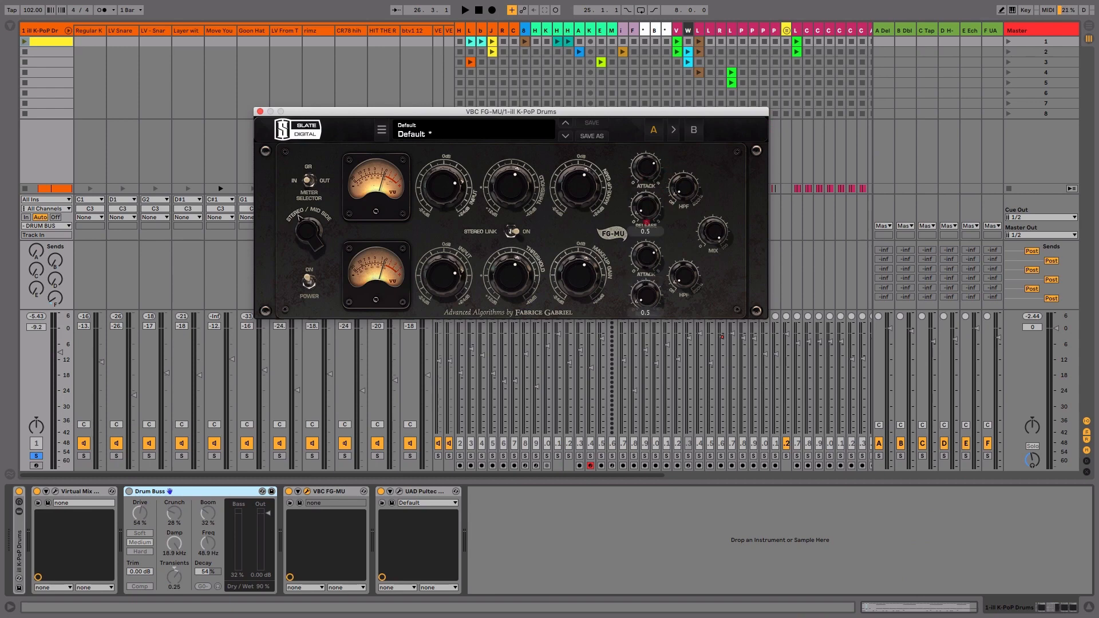
{"action": "left_click", "coordinate": [645, 210]}
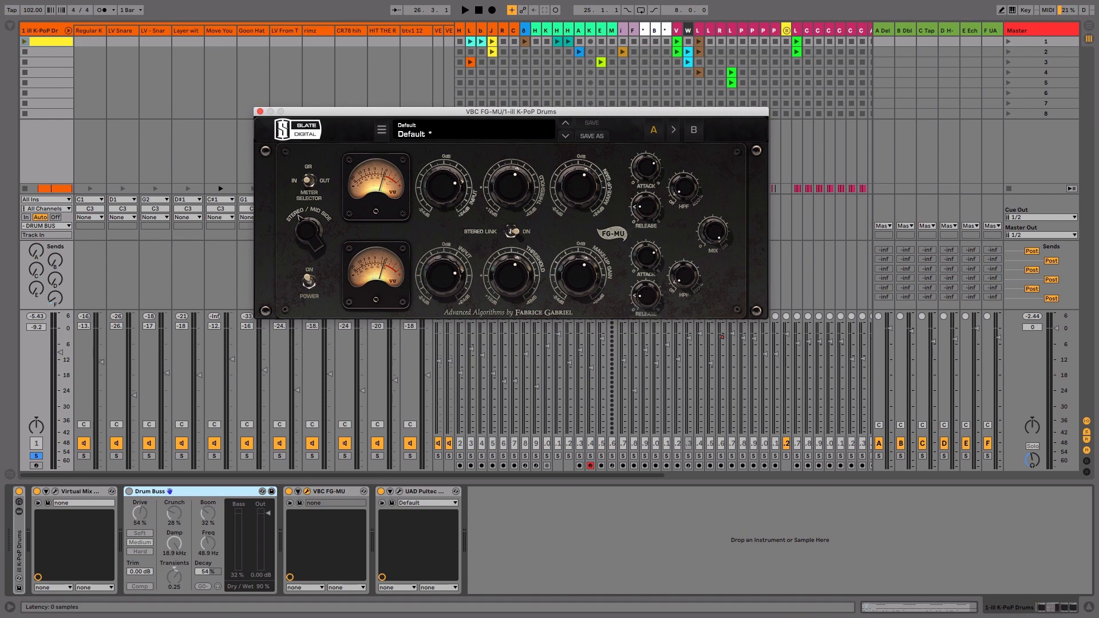
Step: Play the drums with the VBC FG-MU compressor bypassed and re-enabled to compare the sound
{"action": "left_click", "coordinate": [290, 491]}
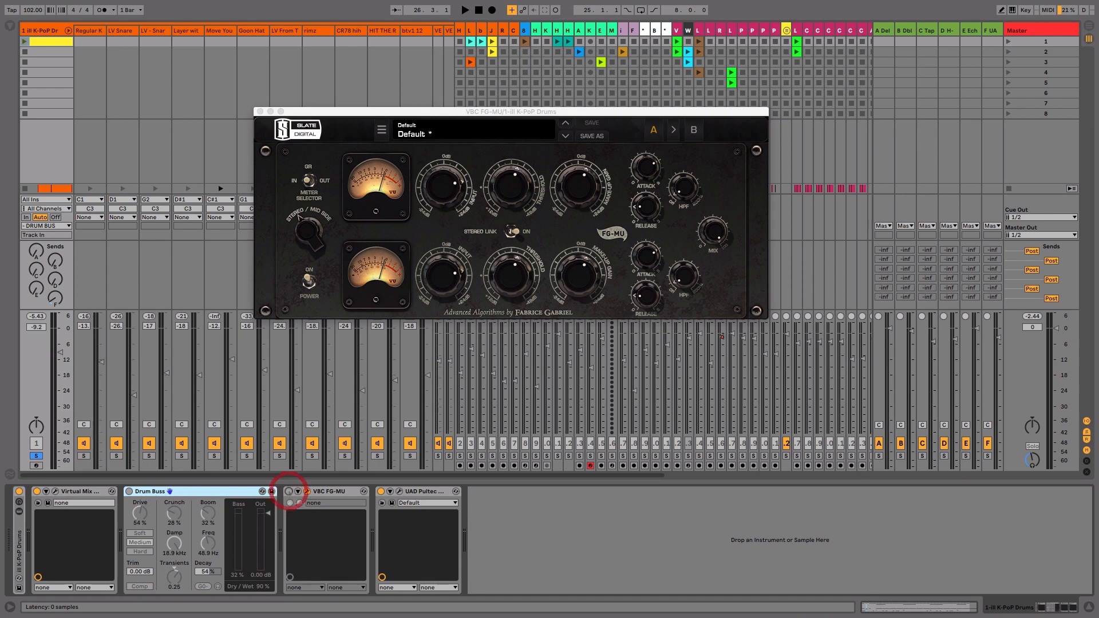
{"action": "key", "text": "space"}
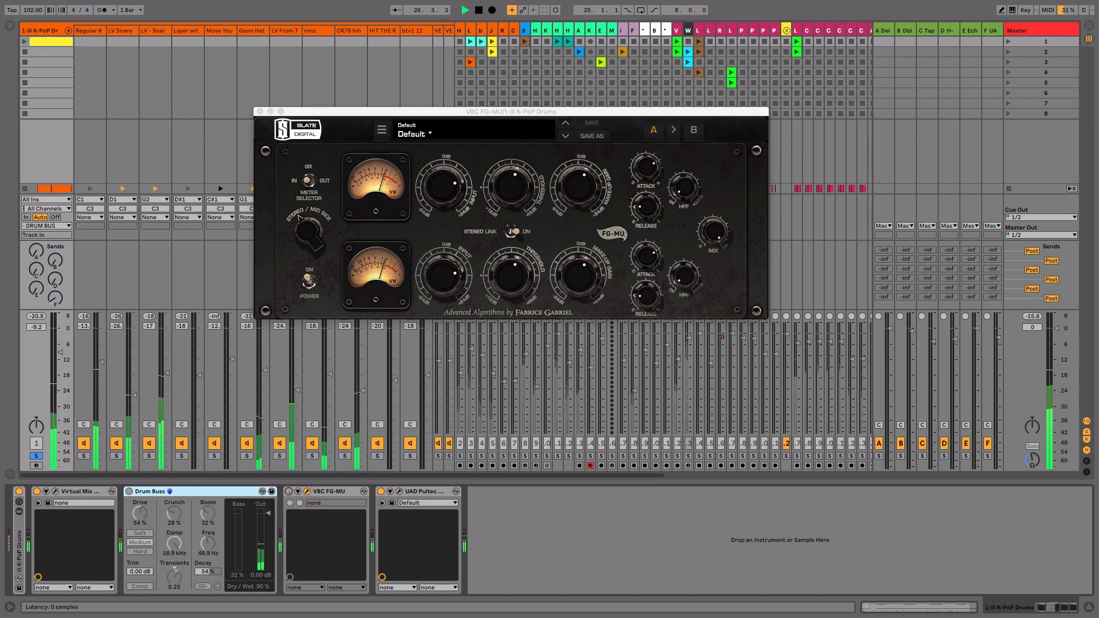
{"action": "left_click", "coordinate": [289, 491]}
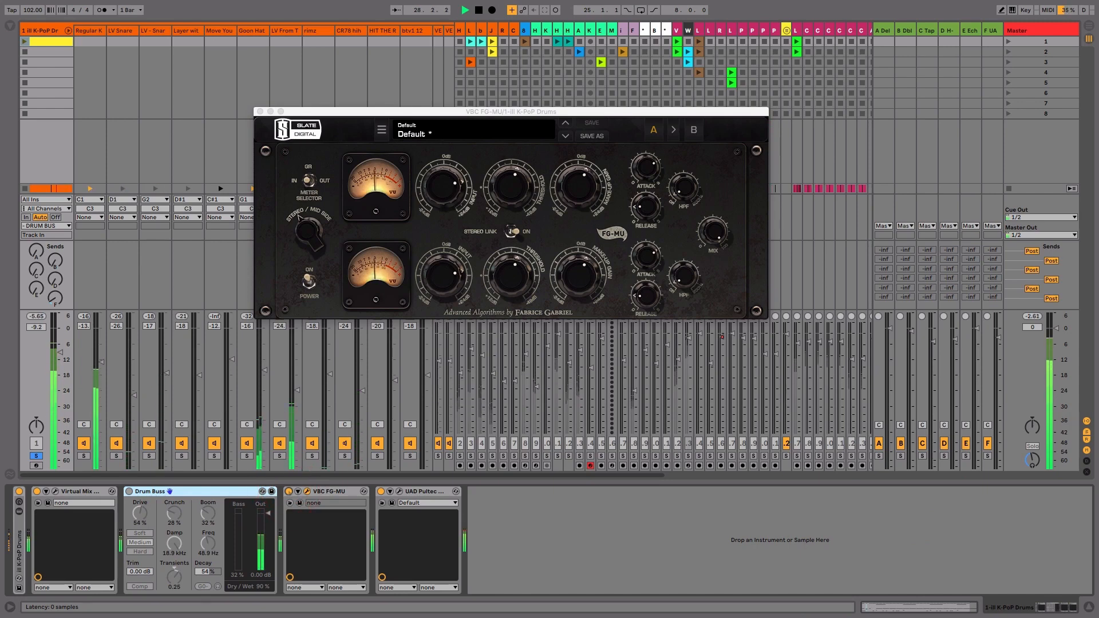
Step: Open the UAD Pultec EQP-1A on the drums, move its window clear, and inspect the high-frequency attenuation
{"action": "left_click", "coordinate": [398, 491]}
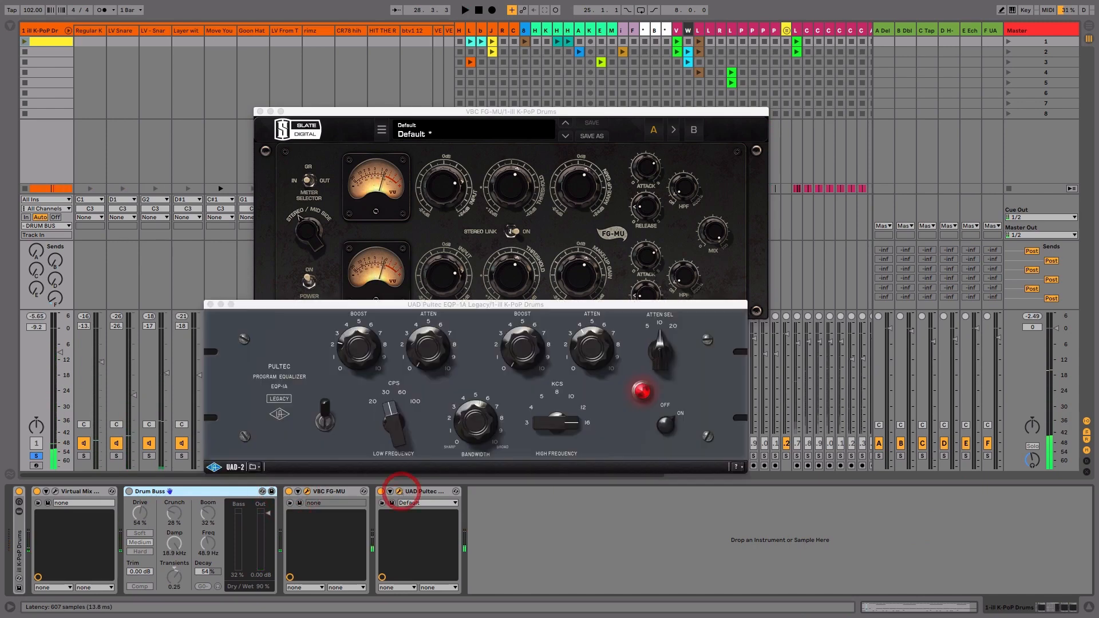
{"action": "left_click_drag", "start_coordinate": [413, 304], "coordinate": [462, 339]}
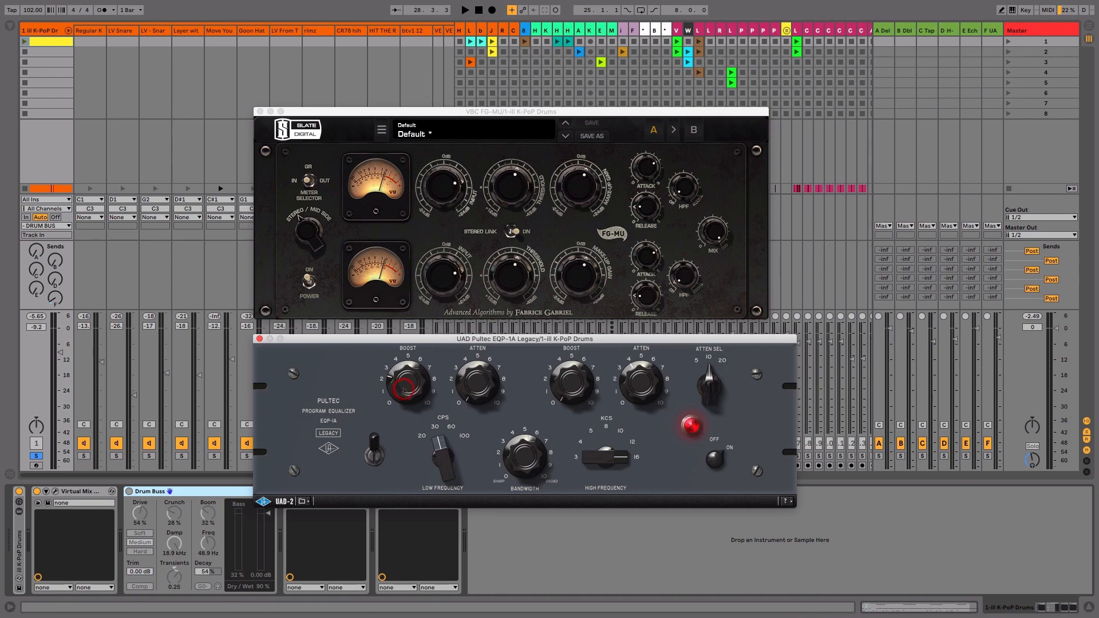
{"action": "left_click_drag", "start_coordinate": [656, 388], "coordinate": [654, 376]}
{"action": "left_click_drag", "start_coordinate": [640, 388], "coordinate": [640, 394]}
Step: Compare the playing drums with the Pultec EQ switched out and back in, and close both open plugin windows
{"action": "key", "text": "space"}
{"action": "left_click", "coordinate": [378, 477]}
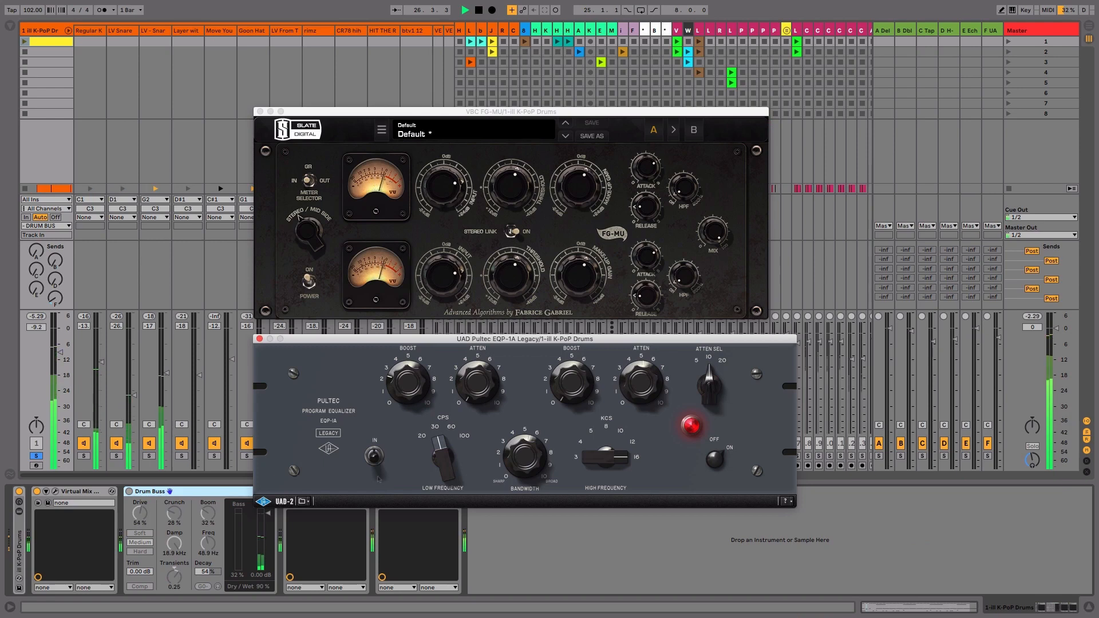
{"action": "left_click", "coordinate": [380, 426]}
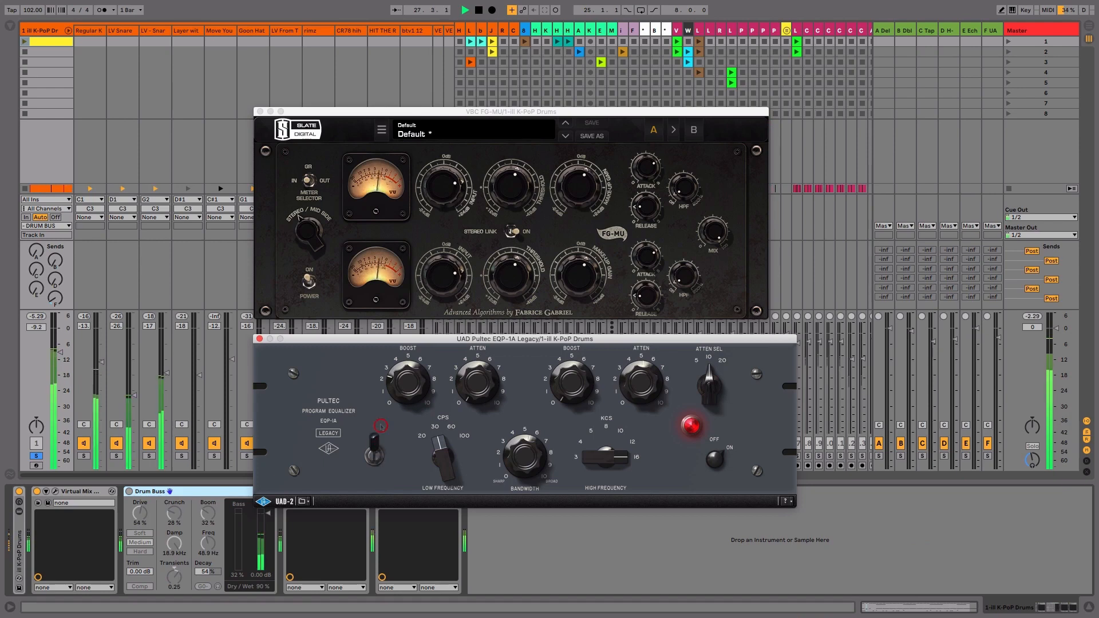
{"action": "left_click", "coordinate": [643, 393]}
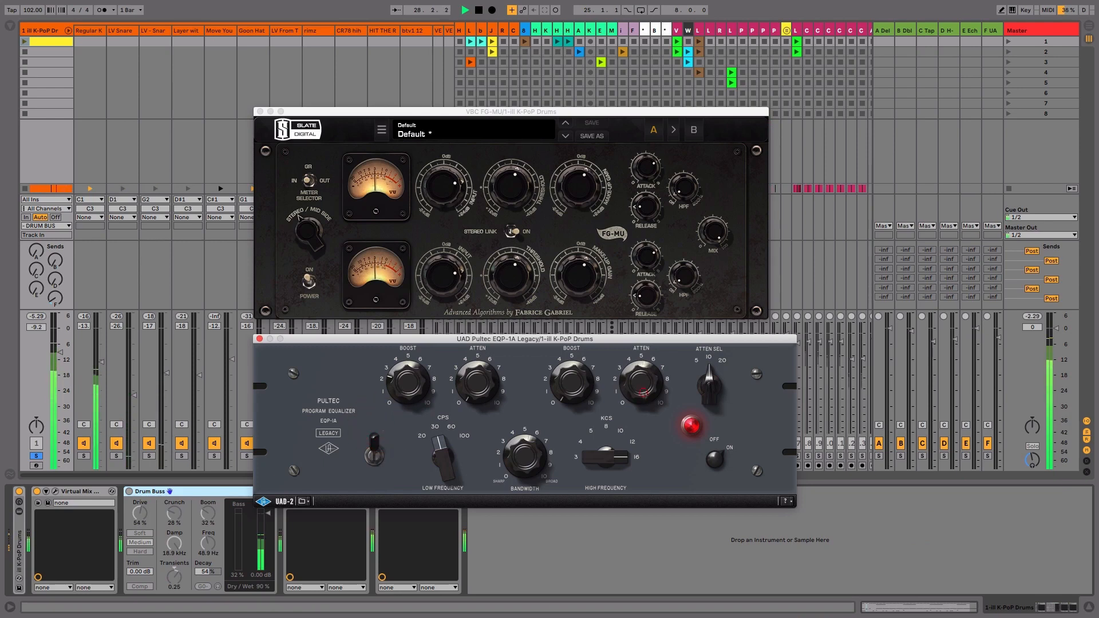
{"action": "key", "text": "space"}
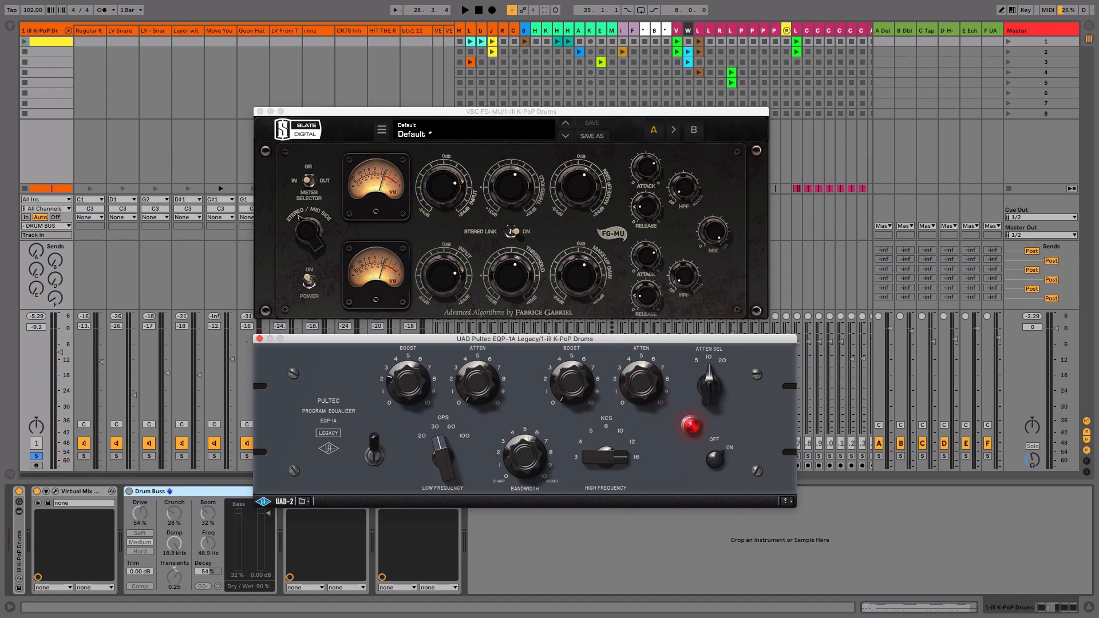
{"action": "left_click", "coordinate": [259, 338]}
{"action": "left_click", "coordinate": [260, 111]}
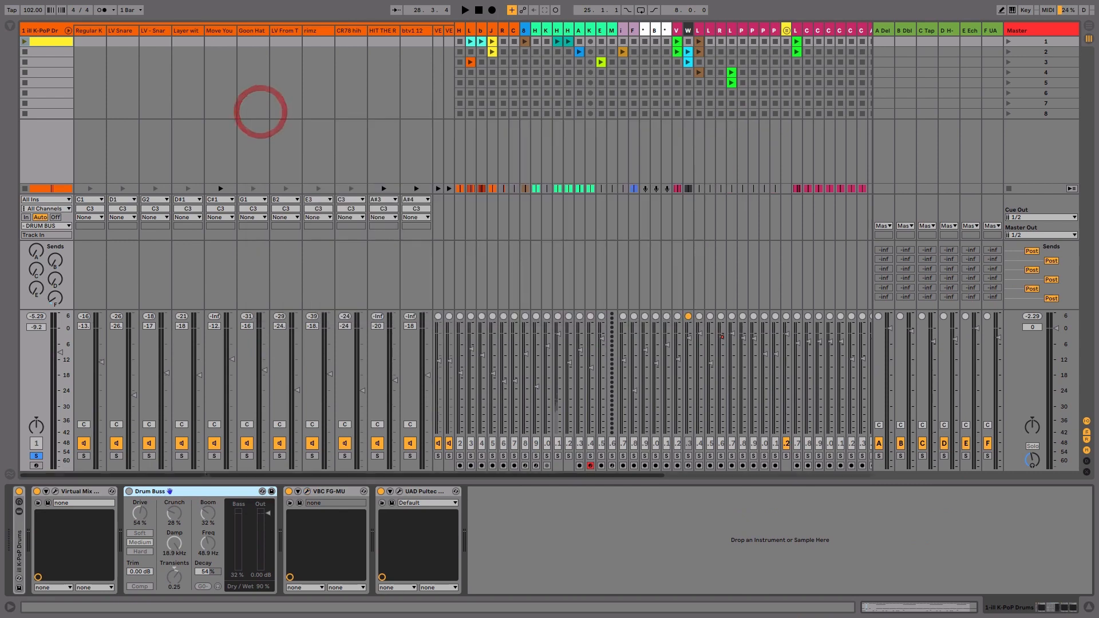
Step: Enable Drum Buss, bypass VBC FG-MU and UAD Pultec, and play the drums through that chain
{"action": "left_click", "coordinate": [201, 491]}
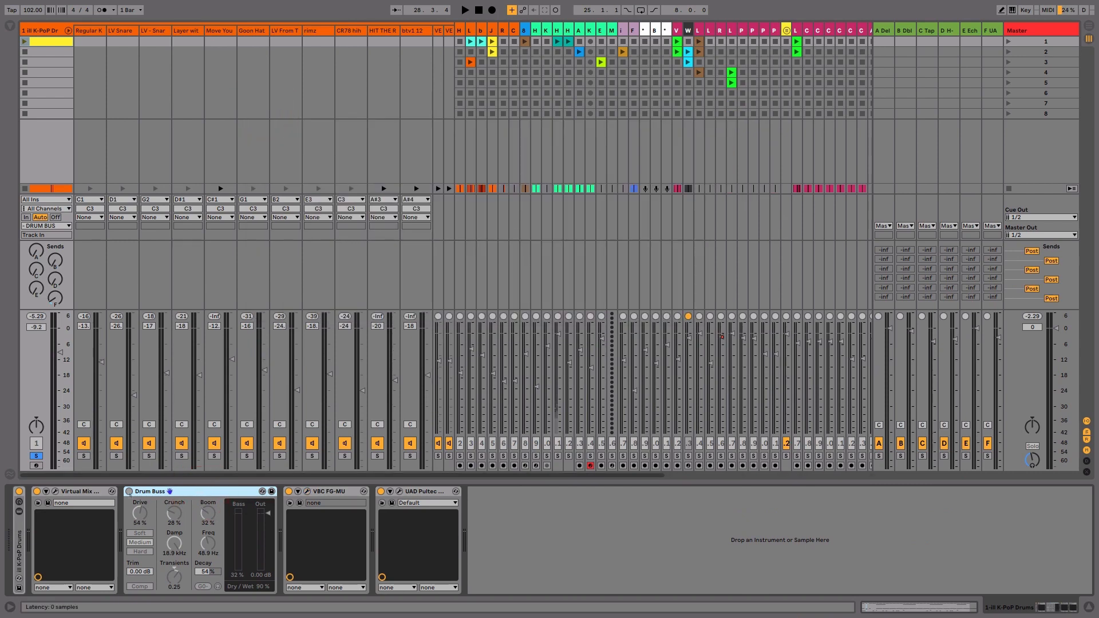
{"action": "left_click", "coordinate": [129, 491]}
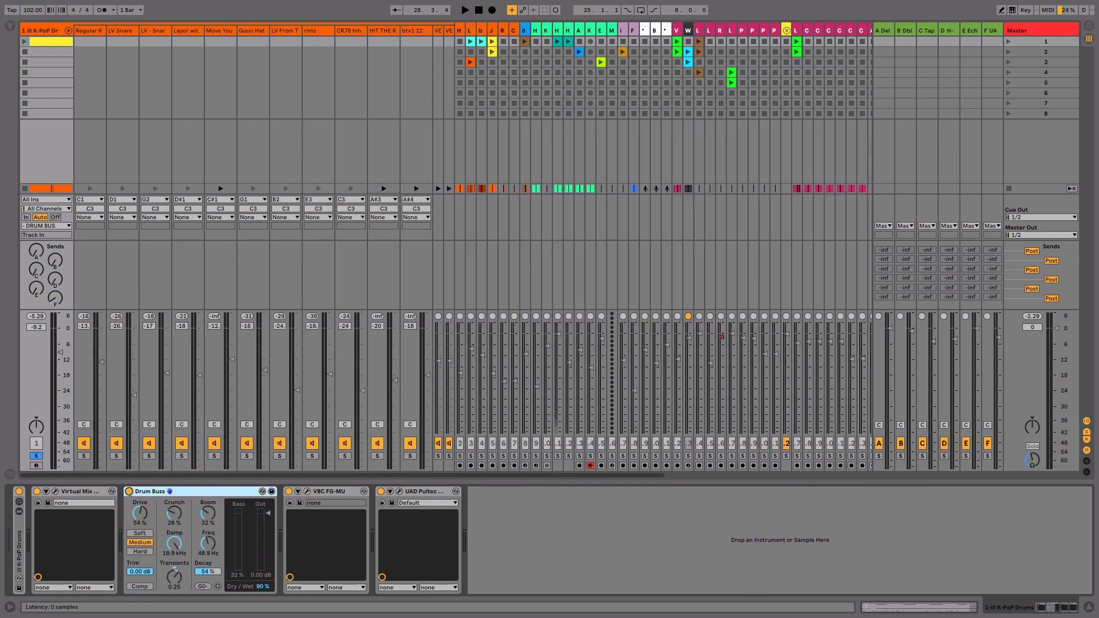
{"action": "left_click", "coordinate": [289, 491]}
{"action": "left_click", "coordinate": [381, 491]}
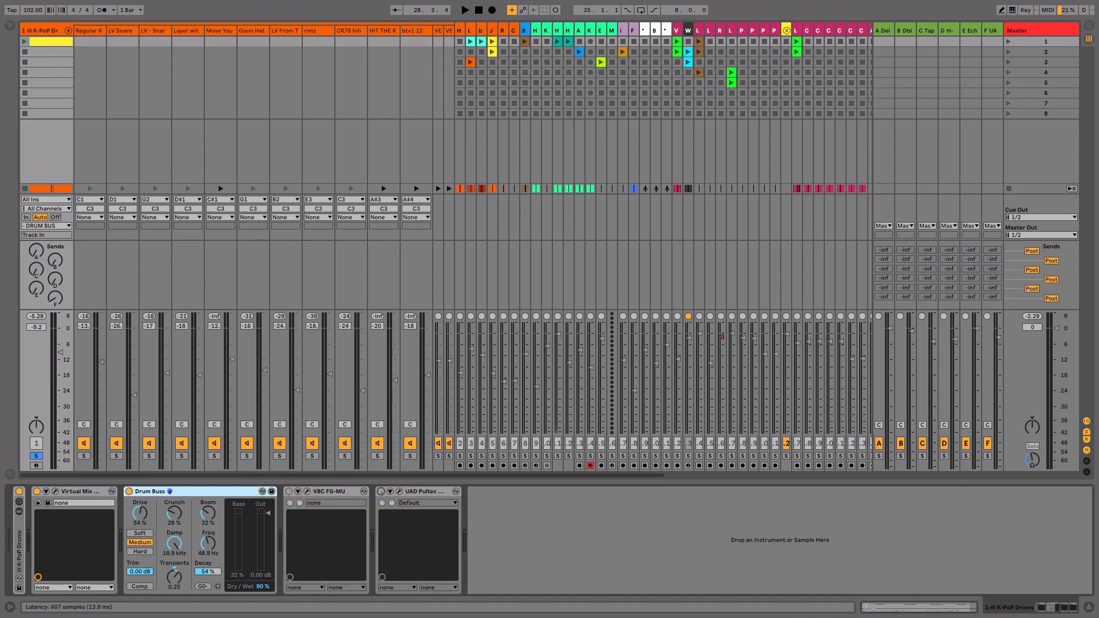
{"action": "key", "text": "space"}
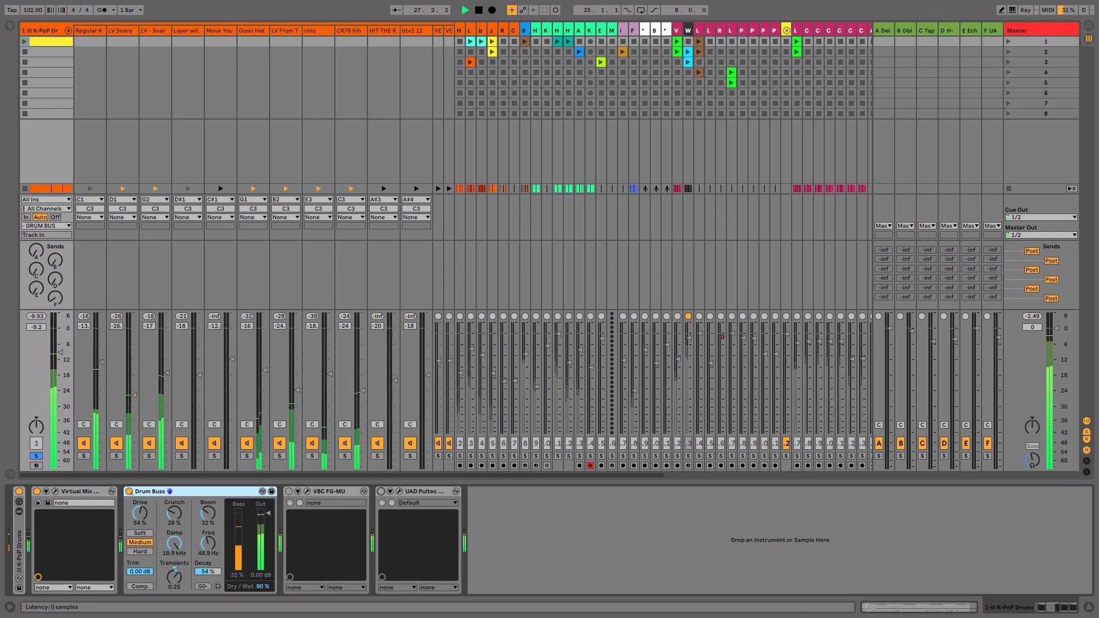
{"action": "key", "text": "space"}
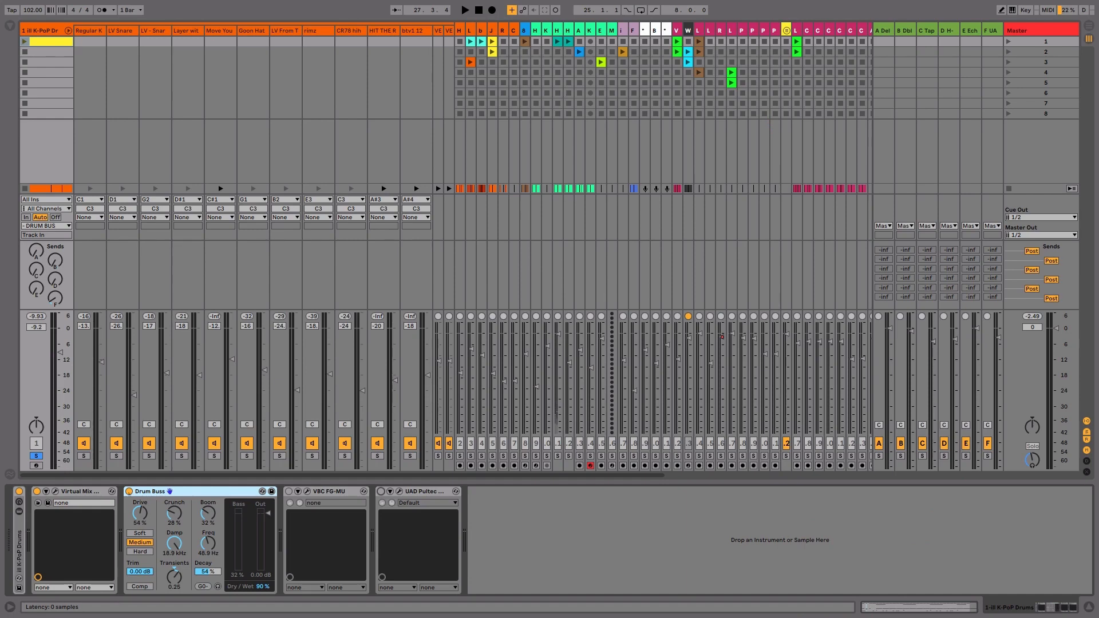
Step: During playback, bypass Drum Buss and re-enable VBC FG-MU and UAD Pultec to compare the two drum chains
{"action": "key", "text": "space"}
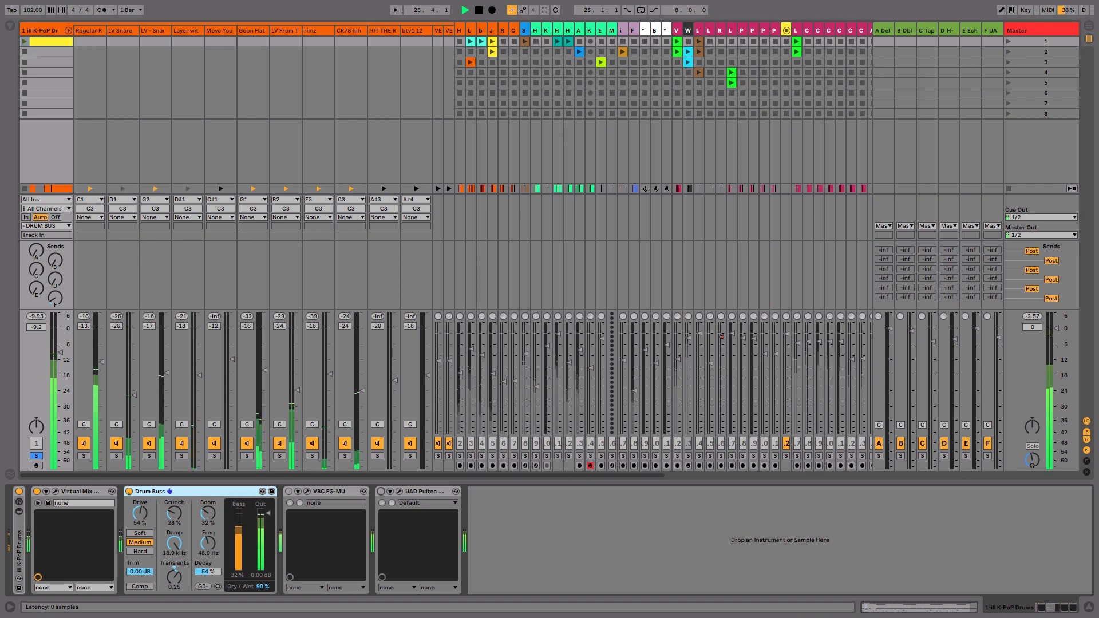
{"action": "left_click", "coordinate": [130, 491]}
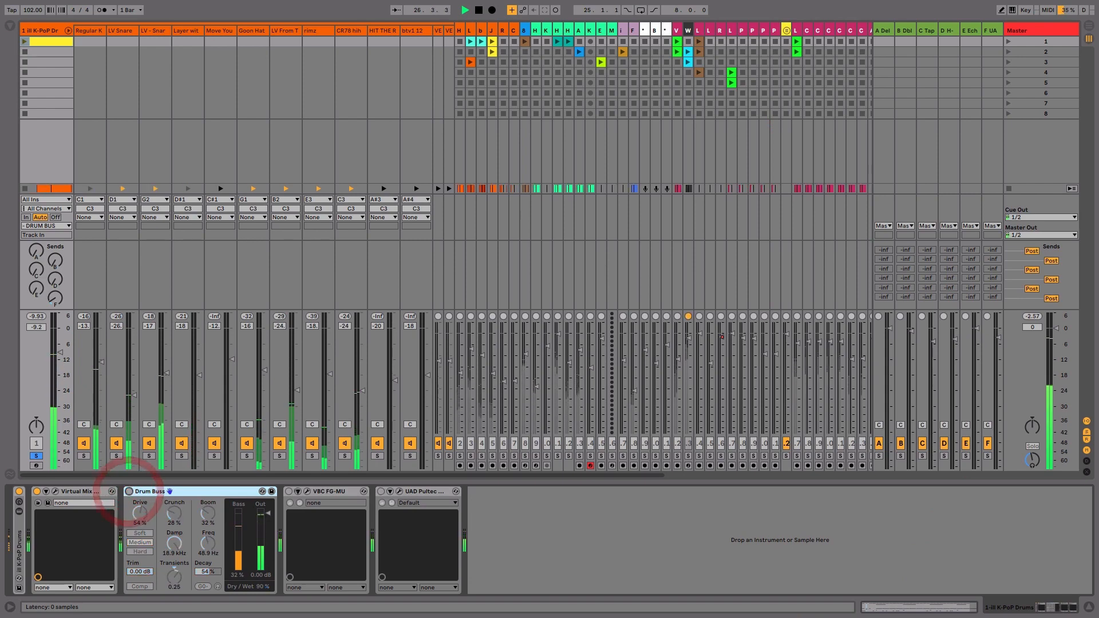
{"action": "left_click", "coordinate": [289, 491]}
{"action": "left_click", "coordinate": [381, 491]}
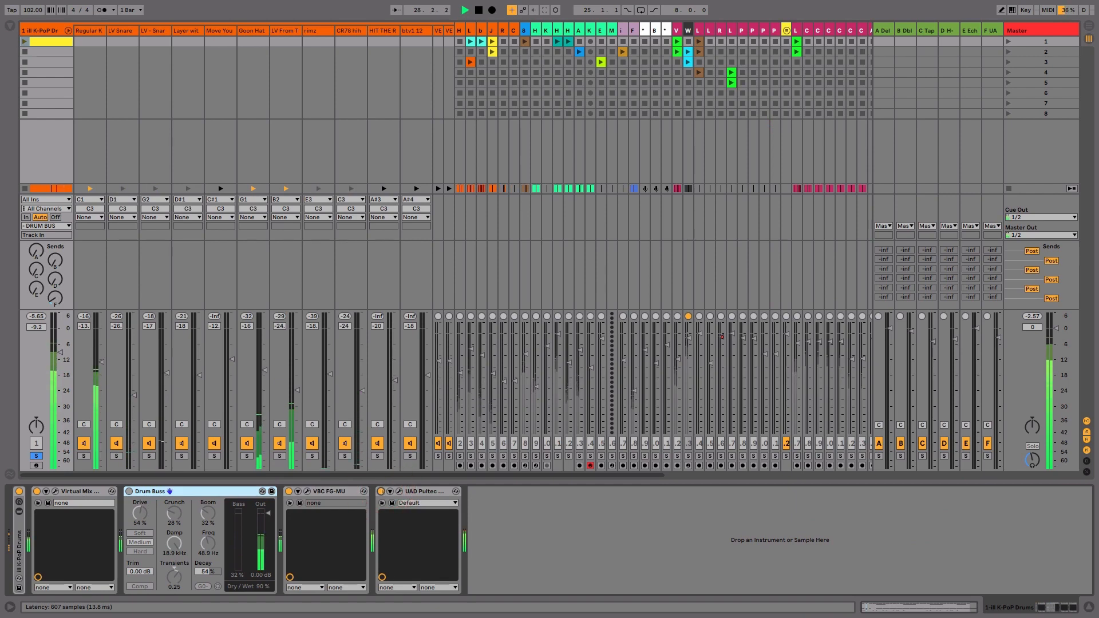
{"action": "key", "text": "space"}
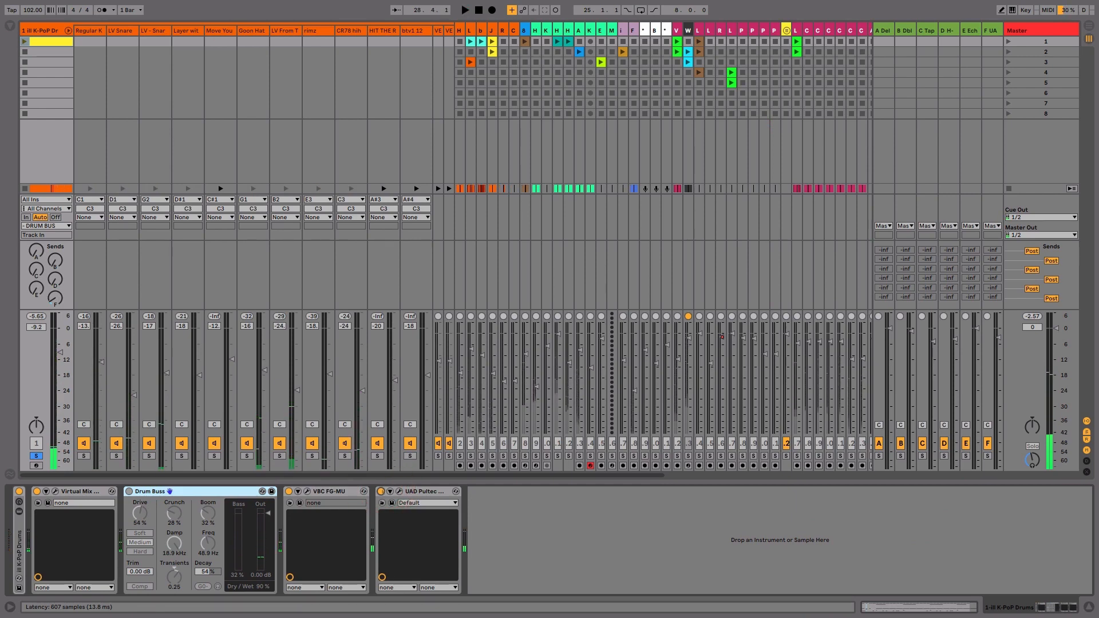
Step: Collapse the K-PoP Drums rack chains and widen the hats and Loop 1 tracks, leaving Loop 1 selected
{"action": "left_click", "coordinate": [68, 31]}
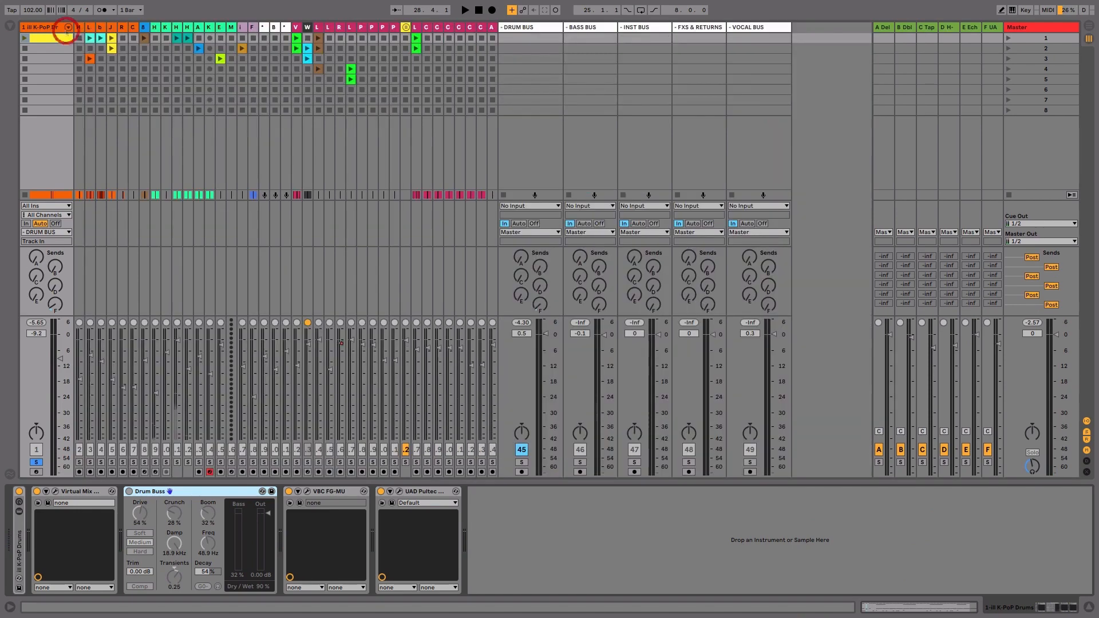
{"action": "left_click", "coordinate": [78, 27]}
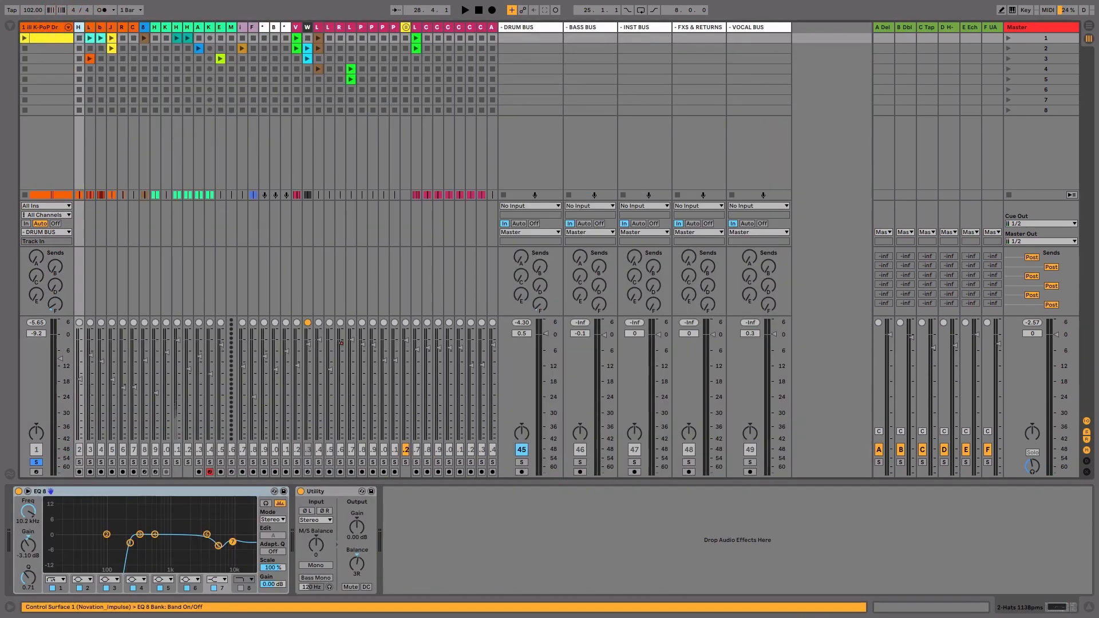
{"action": "left_click_drag", "start_coordinate": [84, 26], "coordinate": [138, 27]}
{"action": "left_click", "coordinate": [100, 27]}
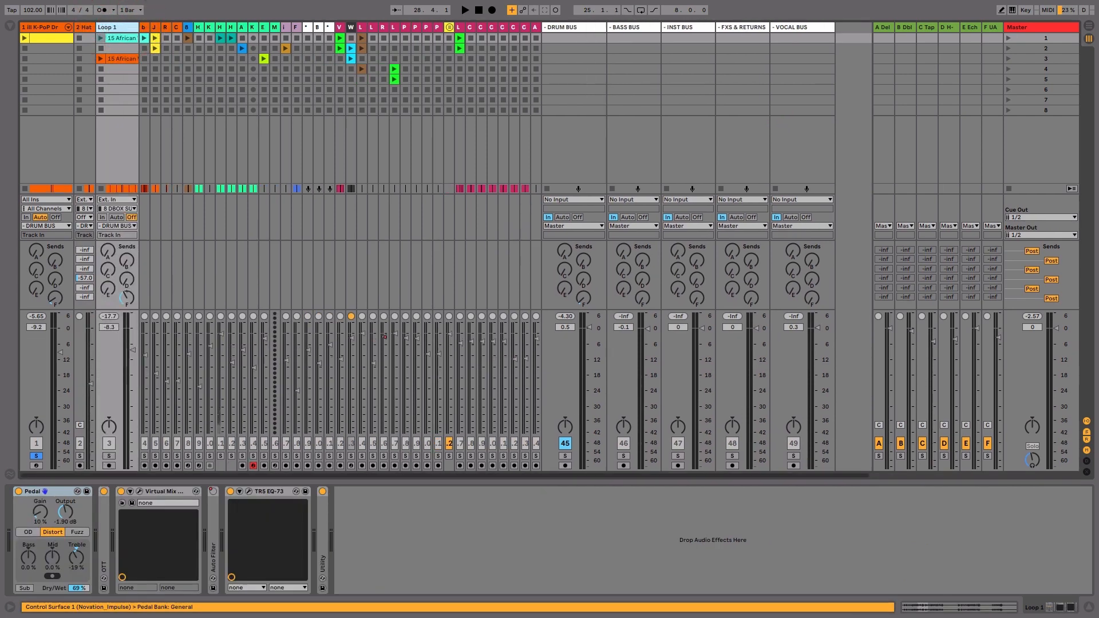
Step: Solo Loop 1 together with the drums and play them with the loop's Pedal effect on and bypassed
{"action": "left_click", "coordinate": [110, 456]}
{"action": "key", "text": "space"}
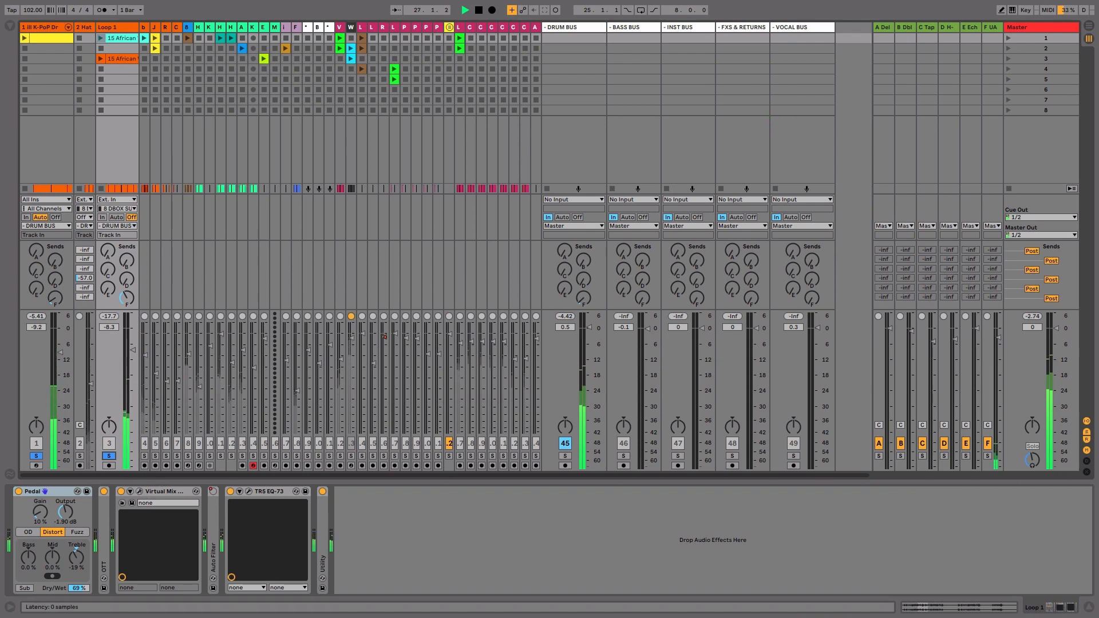
{"action": "left_click", "coordinate": [18, 491]}
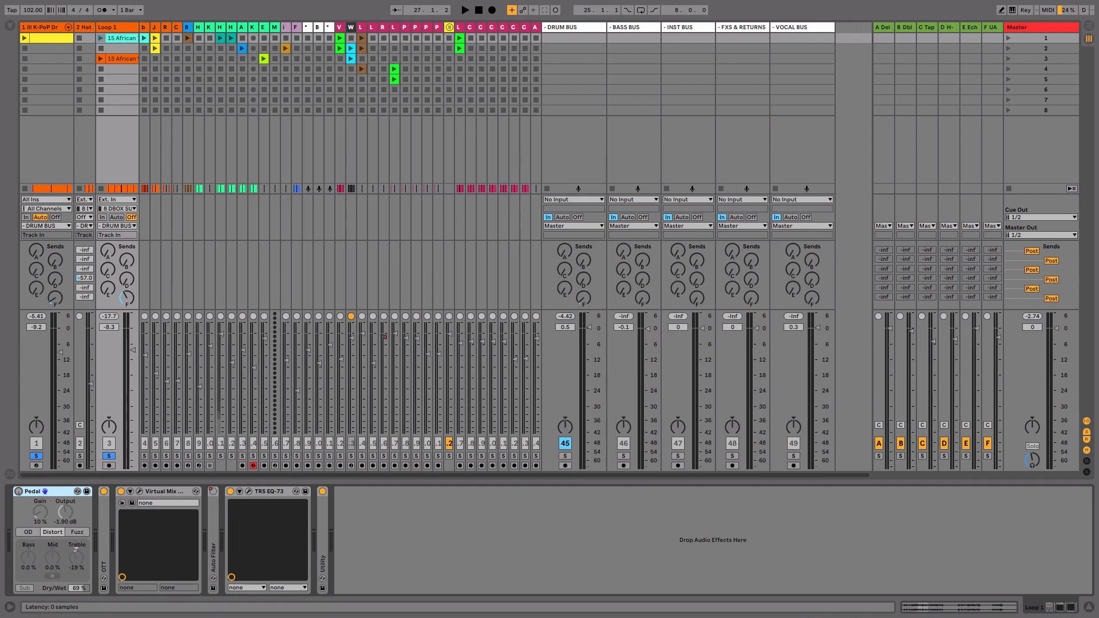
{"action": "key", "text": "space"}
{"action": "left_click", "coordinate": [18, 491]}
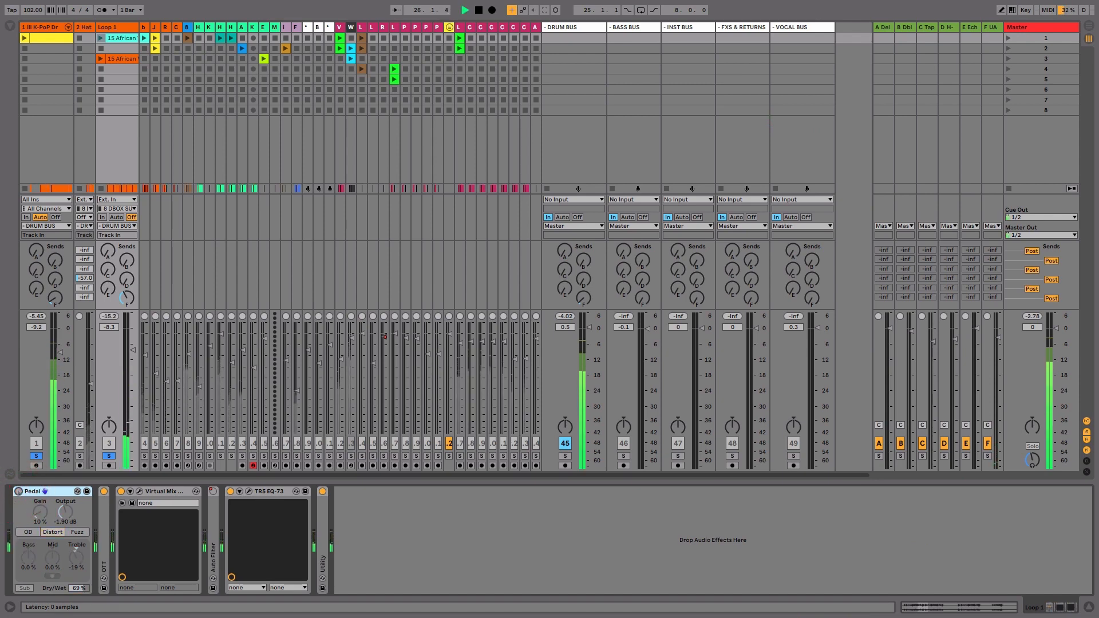
Step: Re-enable the Pedal effect on Loop 1 and unfold the OTT device in its chain
{"action": "left_click", "coordinate": [19, 491]}
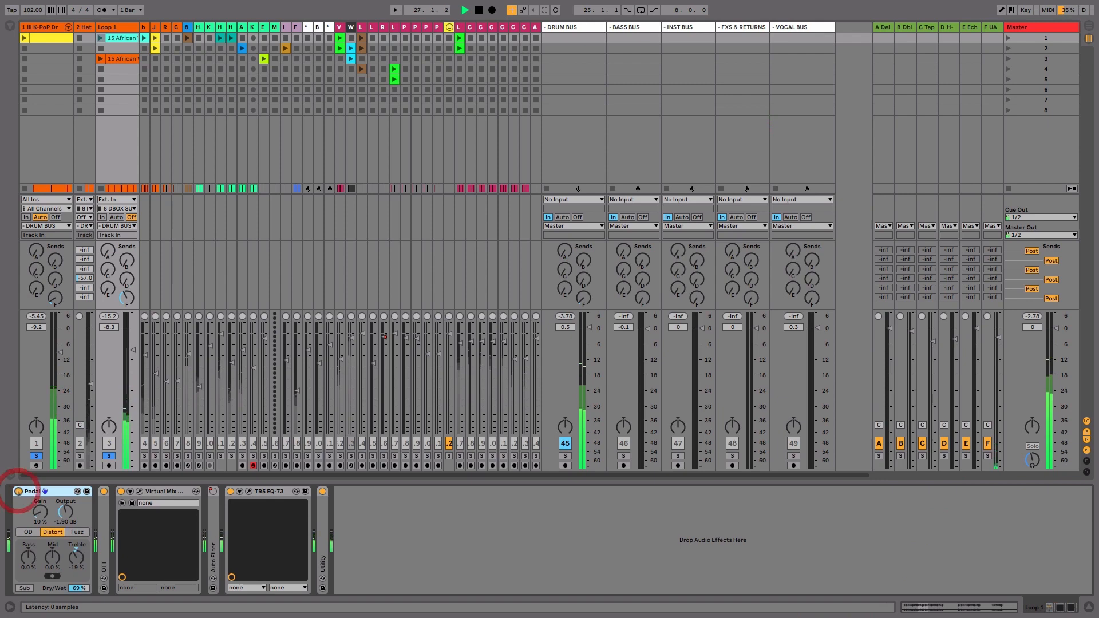
{"action": "left_click", "coordinate": [105, 512]}
{"action": "left_click", "coordinate": [106, 512]}
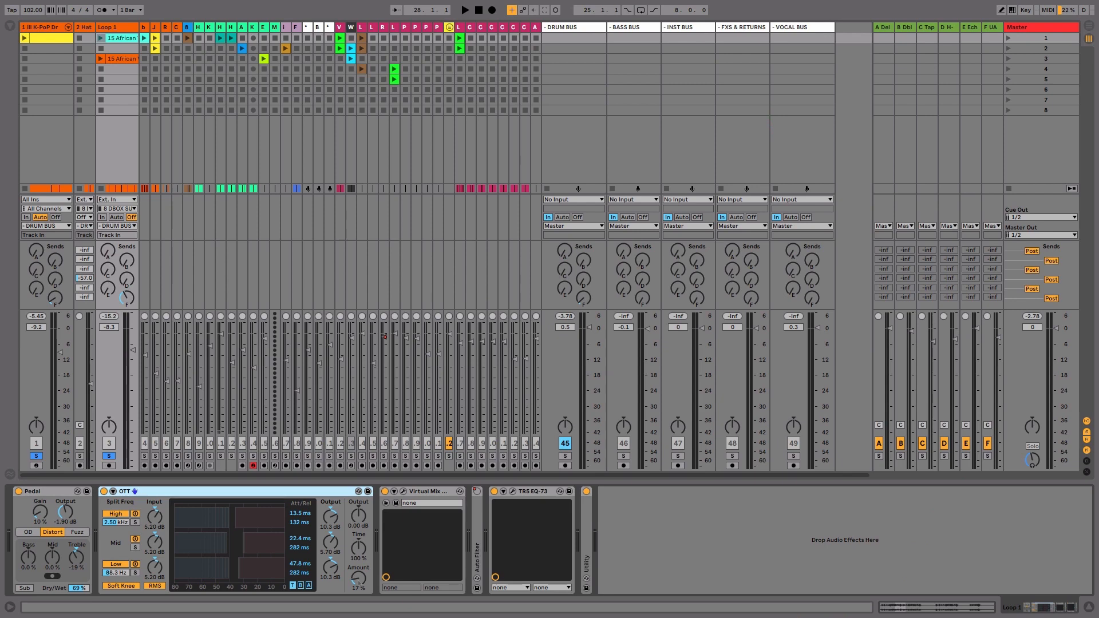
Step: Compare OTT's effect on the soloed drums and loop by lowering its Amount to 0% and raising it to 14% during playback
{"action": "left_click_drag", "start_coordinate": [359, 583], "coordinate": [359, 583]}
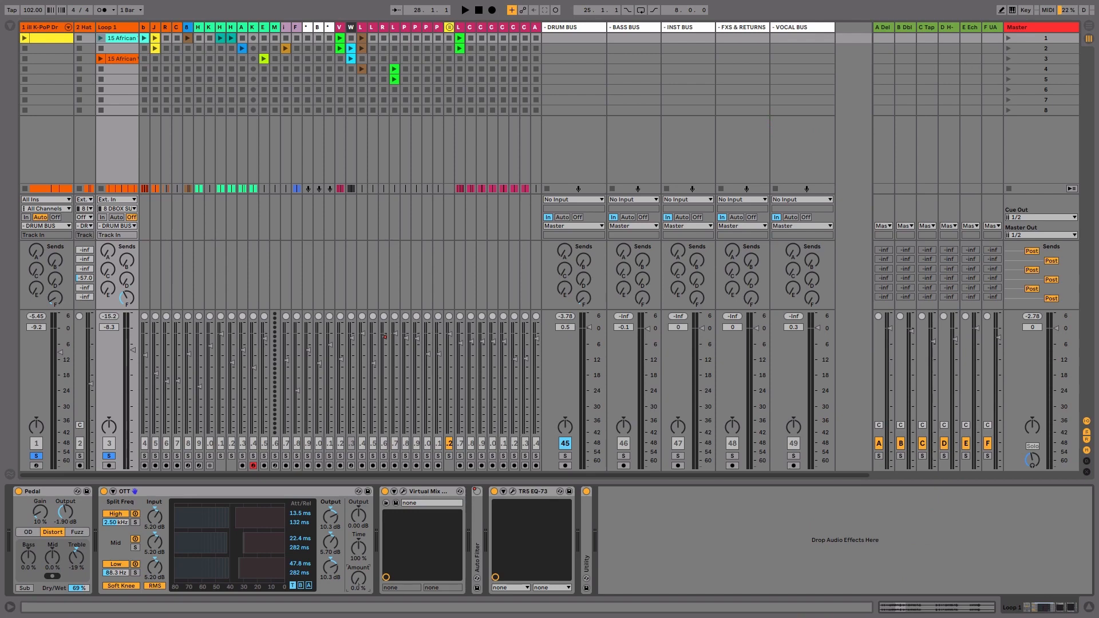
{"action": "key", "text": "space"}
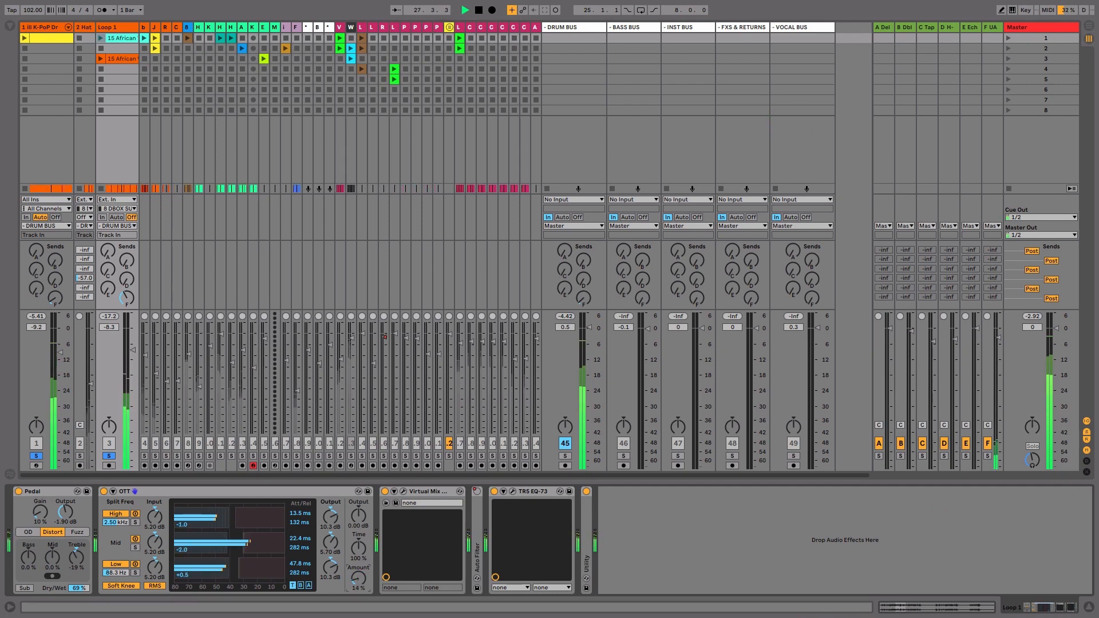
{"action": "key", "text": "space"}
Step: Inspect Loop 1's Virtual Mix Rack, close it, and show the TR5 EQ-73 window clear of the device chain
{"action": "left_click", "coordinate": [403, 491]}
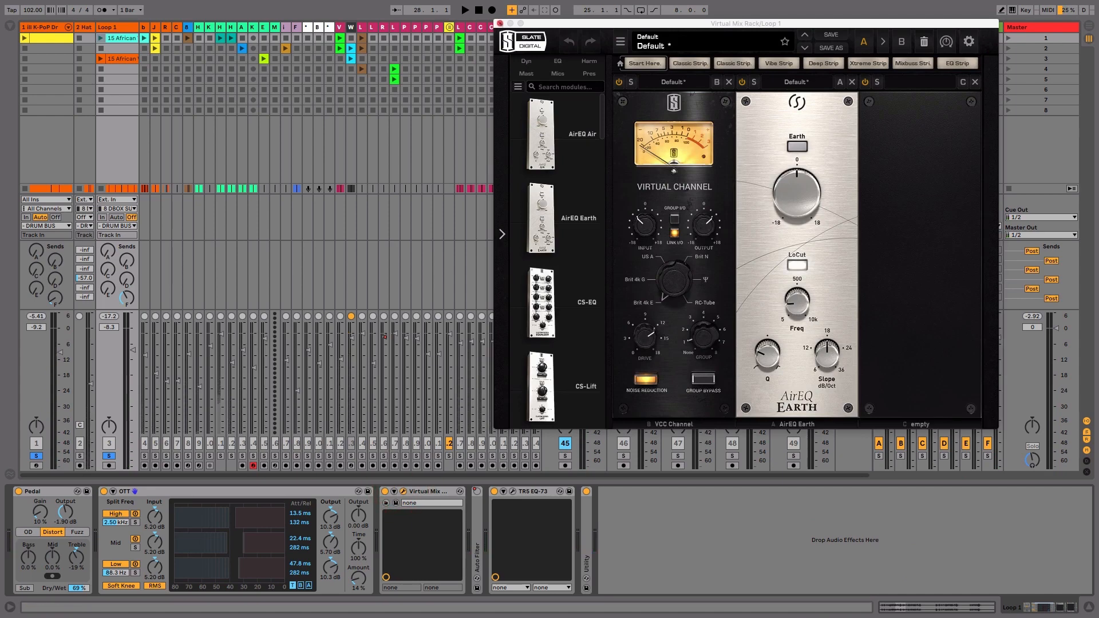
{"action": "left_click", "coordinate": [499, 23]}
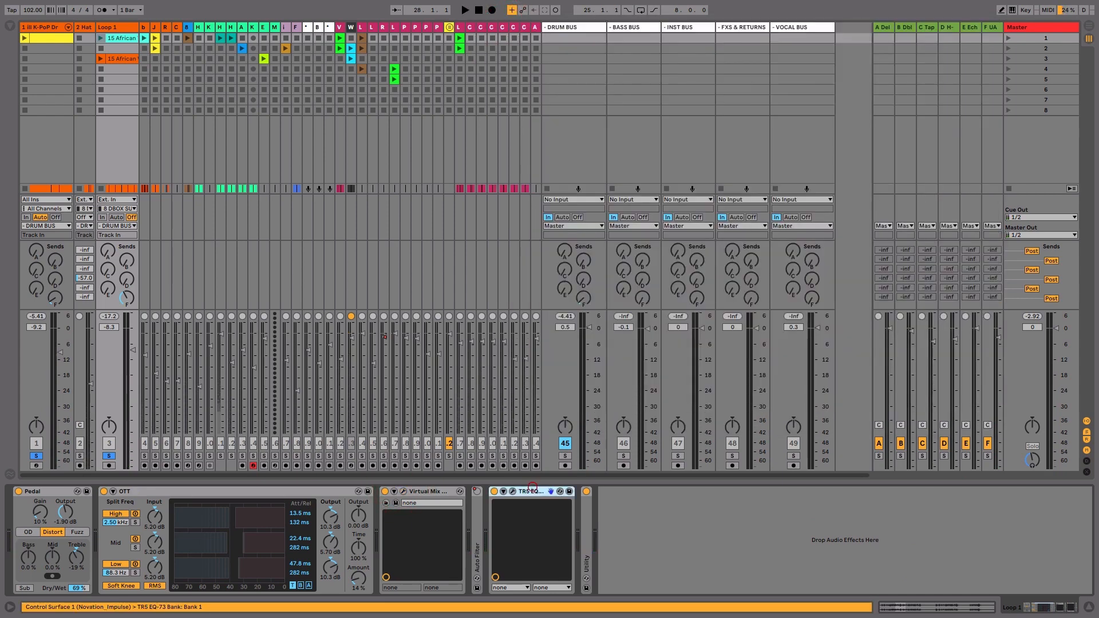
{"action": "left_click", "coordinate": [512, 491]}
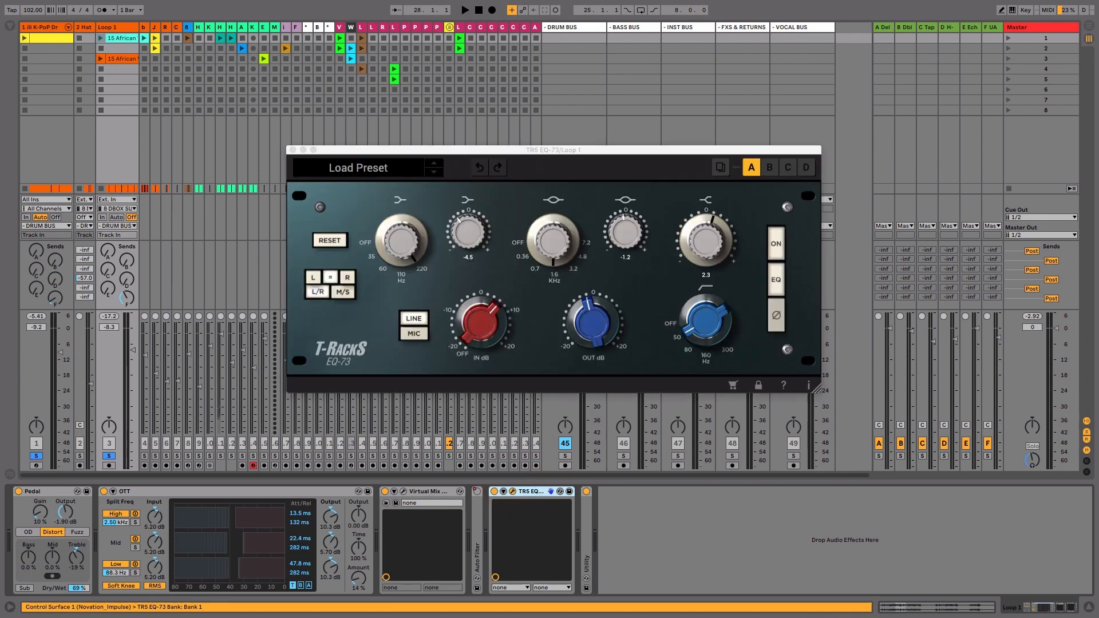
{"action": "left_click_drag", "start_coordinate": [566, 150], "coordinate": [510, 230]}
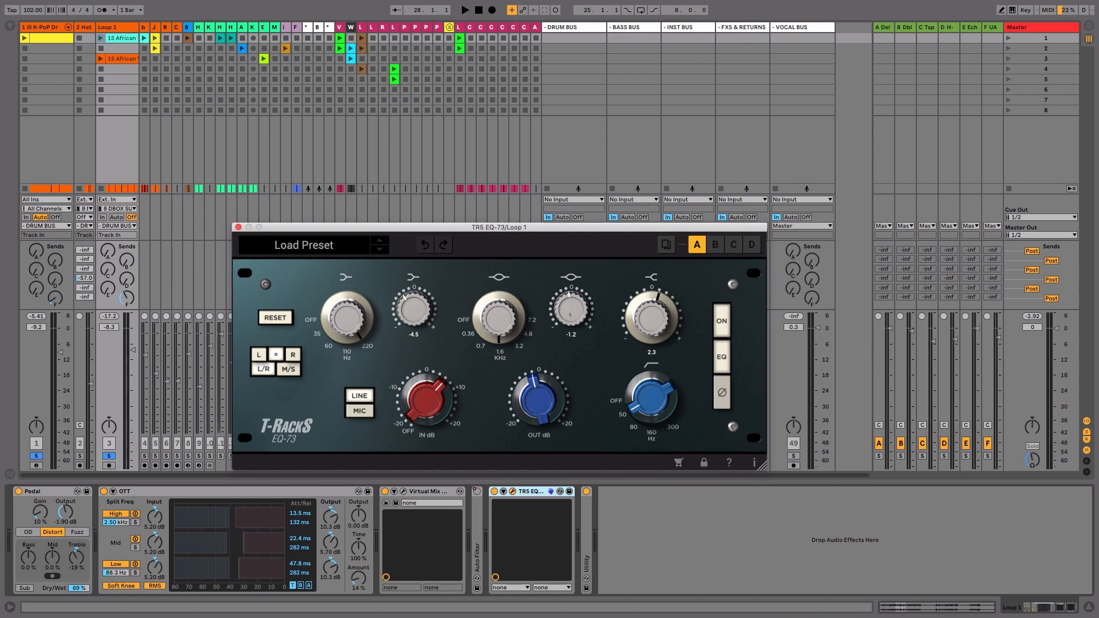
Step: Set EQ-73's low-shelf gain to -3.6 and its 1.6 kHz band gain to -2.1 while auditioning, and close the plug-in
{"action": "key", "text": "space"}
{"action": "mouse_move", "coordinate": [570, 310]}
{"action": "left_mouse_down"}
{"action": "mouse_move", "coordinate": [569, 331]}
{"action": "mouse_move", "coordinate": [570, 314]}
{"action": "left_mouse_up"}
{"action": "left_click_drag", "start_coordinate": [424, 309], "coordinate": [428, 264]}
{"action": "key", "text": "space"}
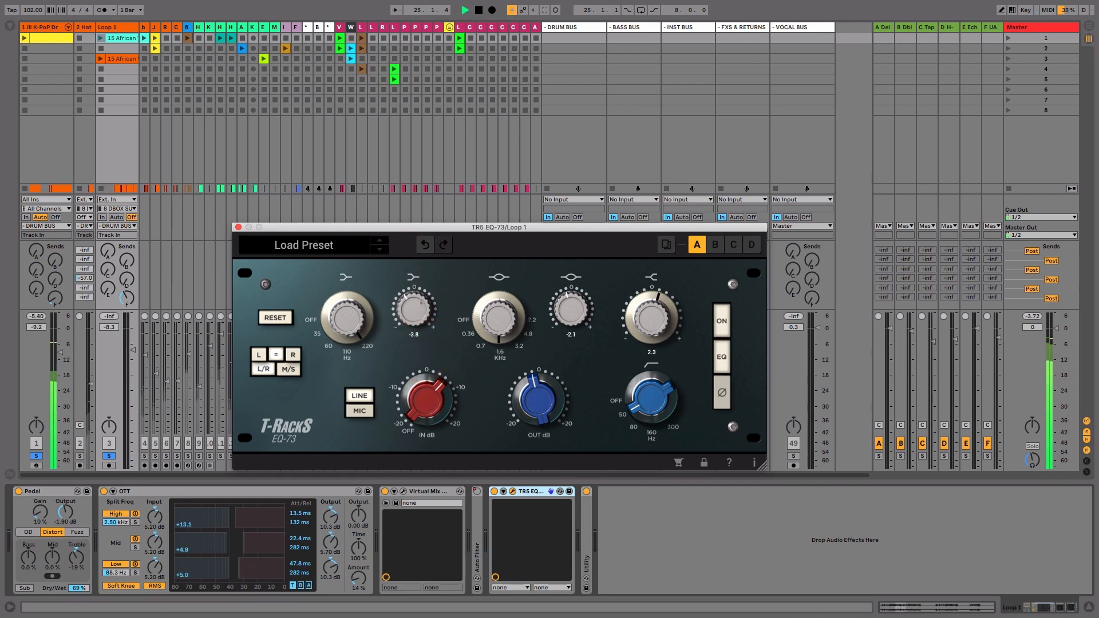
{"action": "left_click_drag", "start_coordinate": [420, 304], "coordinate": [420, 300]}
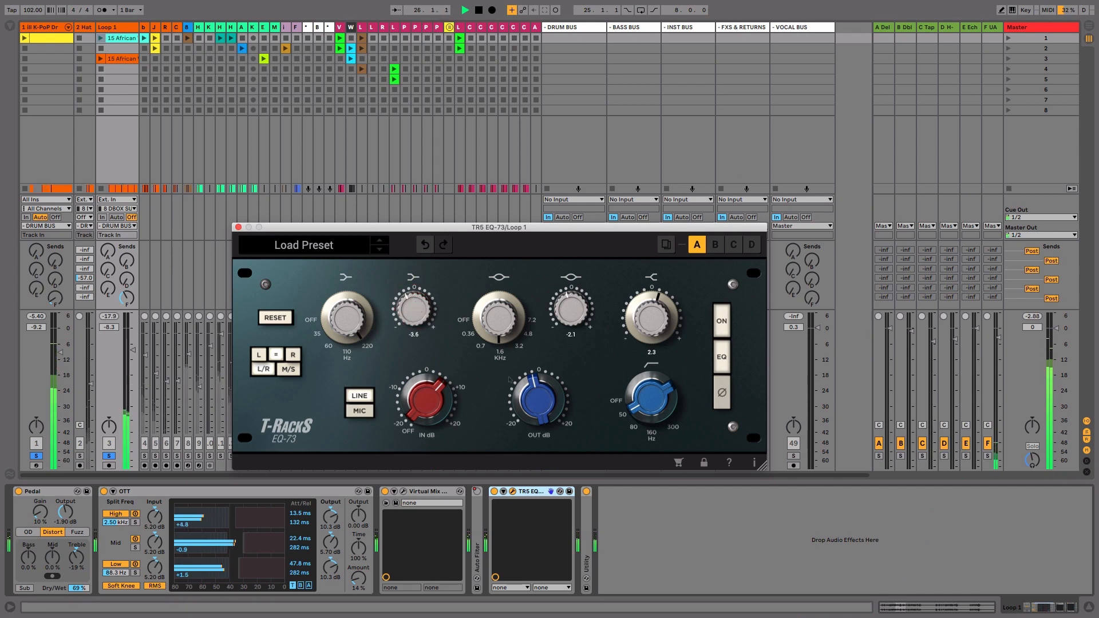
{"action": "left_click", "coordinate": [238, 226]}
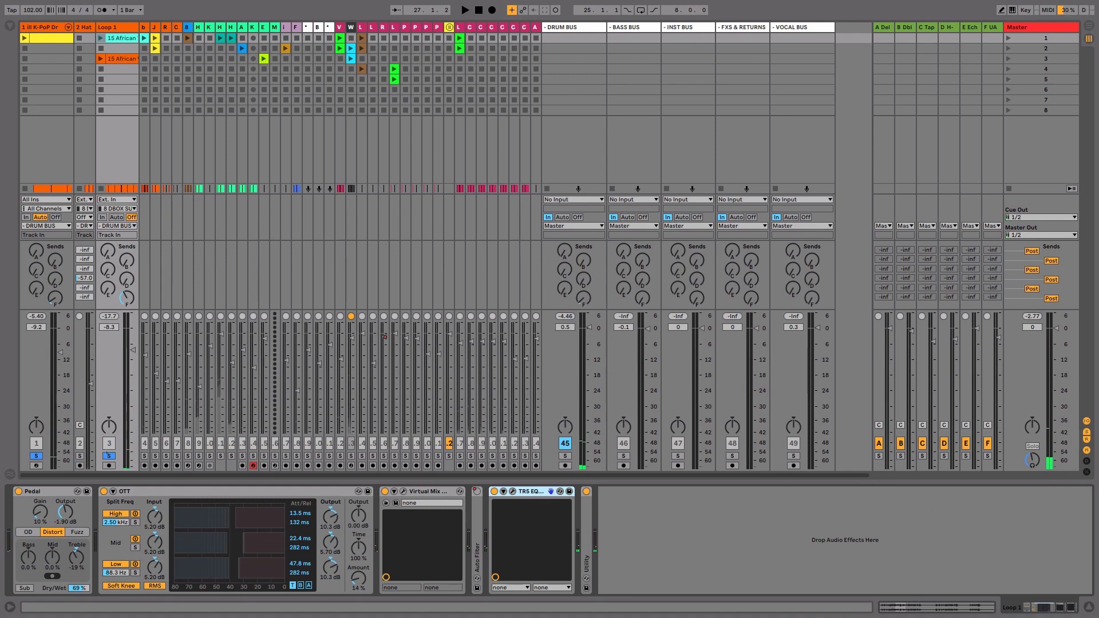
Step: Solo only the DRUM BUS and set its Virtual Tape Machines input to +3.86 dB during playback
{"action": "left_click", "coordinate": [565, 456]}
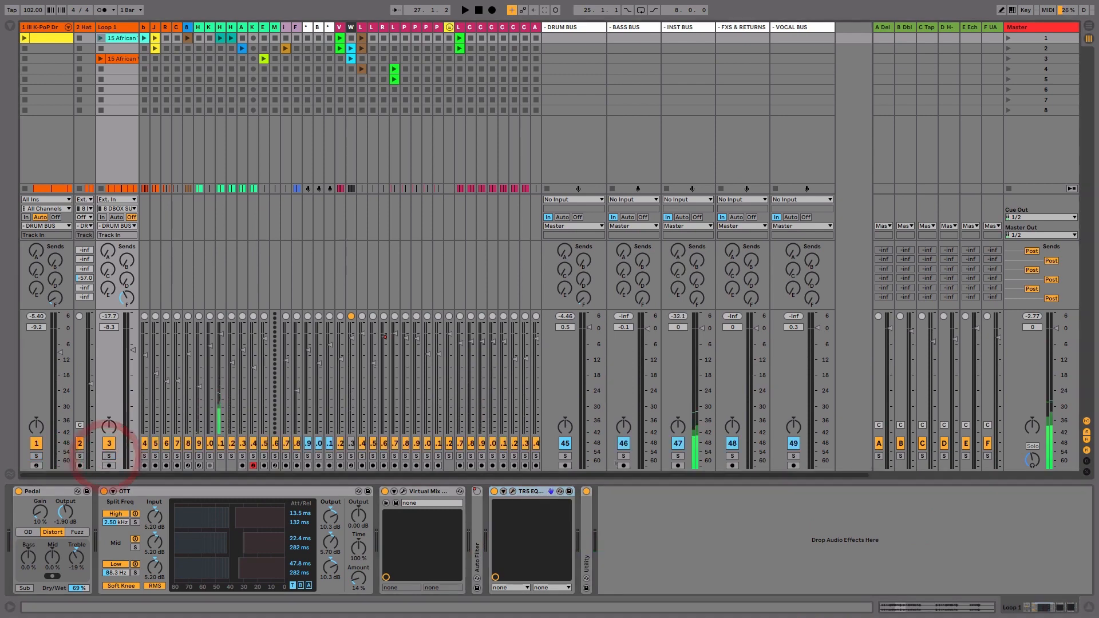
{"action": "left_click", "coordinate": [564, 26]}
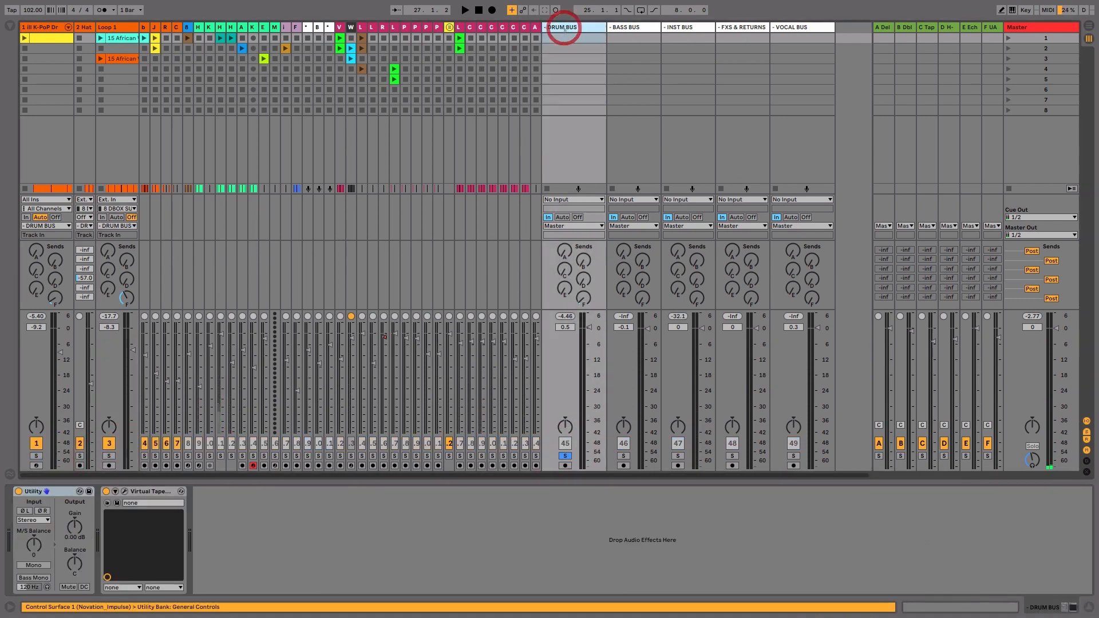
{"action": "left_click", "coordinate": [124, 490]}
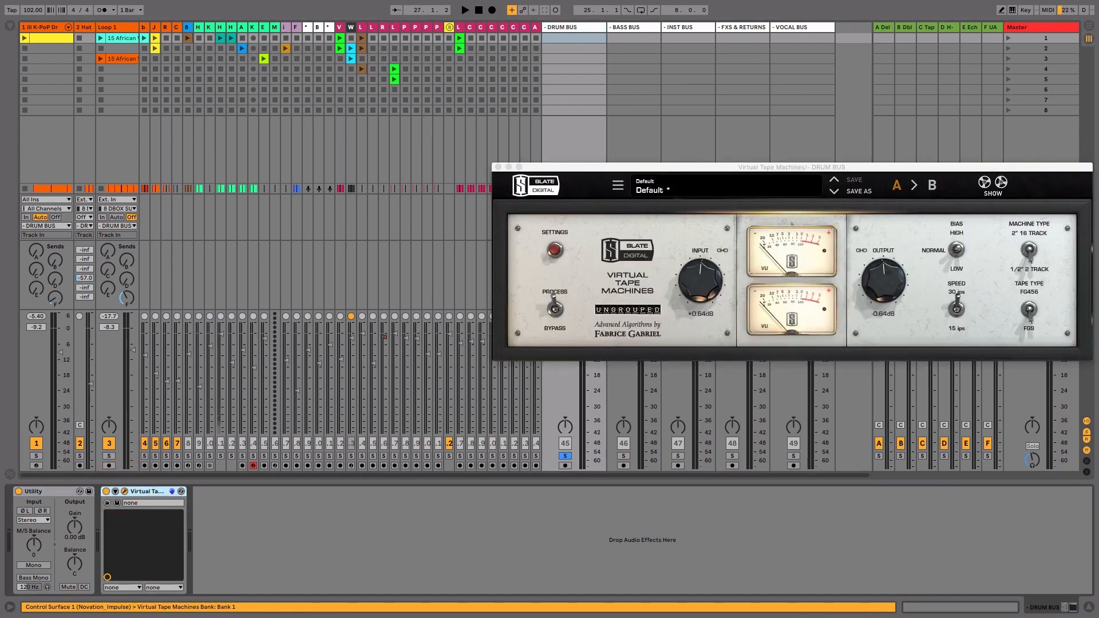
{"action": "key", "text": "space"}
{"action": "left_click_drag", "start_coordinate": [710, 286], "coordinate": [709, 281]}
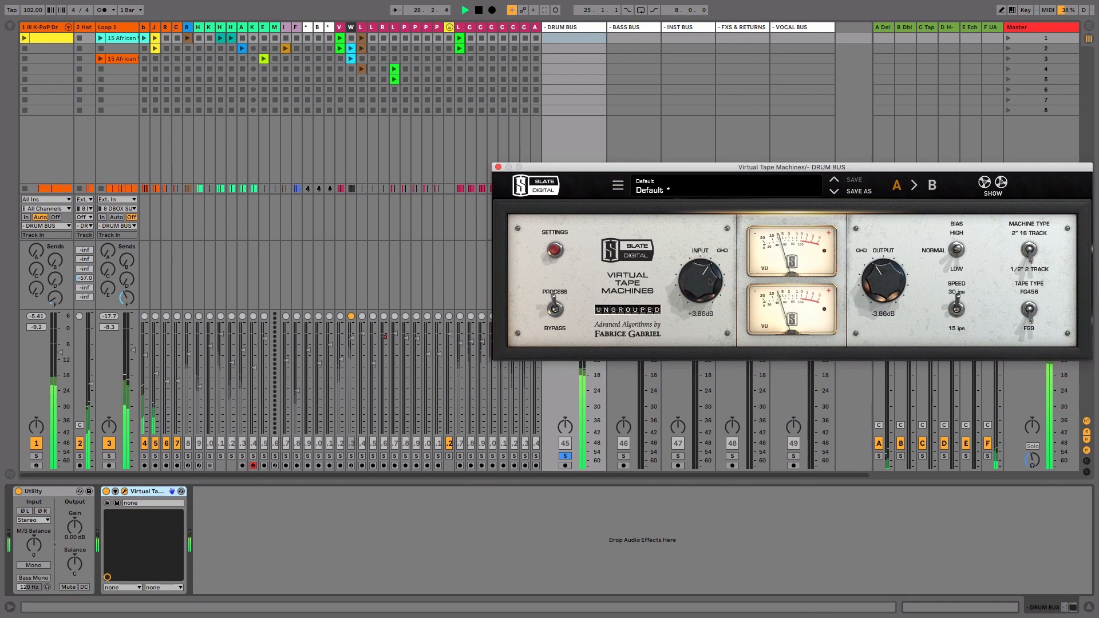
Step: Uncover the bus mixer channels, solo the BASS BUS alongside the DRUM BUS, and play both
{"action": "left_click_drag", "start_coordinate": [680, 167], "coordinate": [242, 45]}
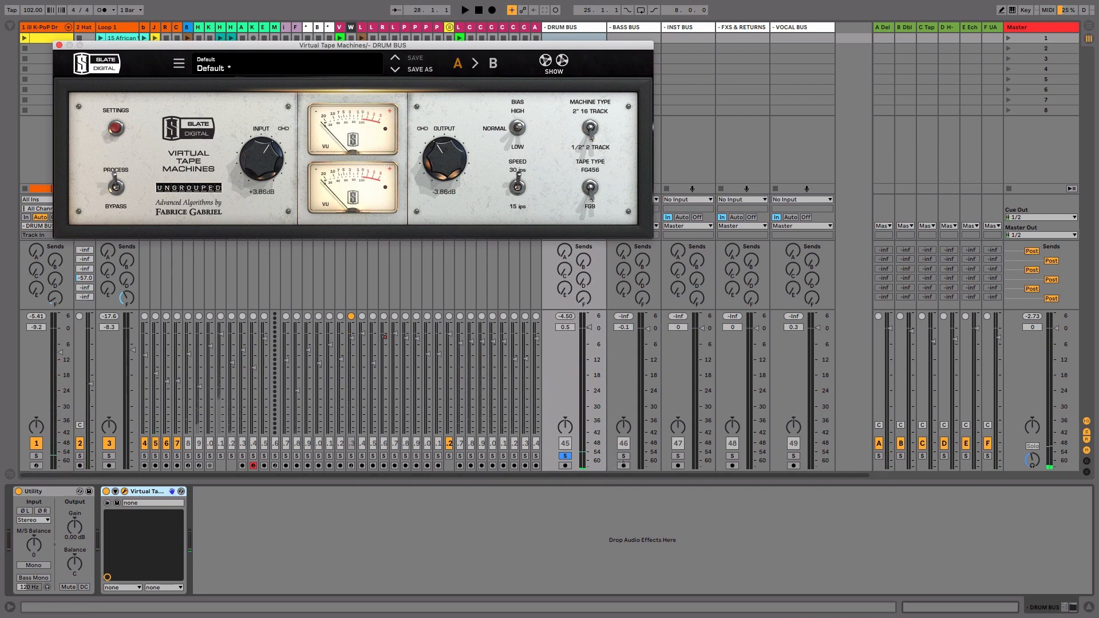
{"action": "left_click", "coordinate": [623, 456]}
{"action": "key", "text": "space"}
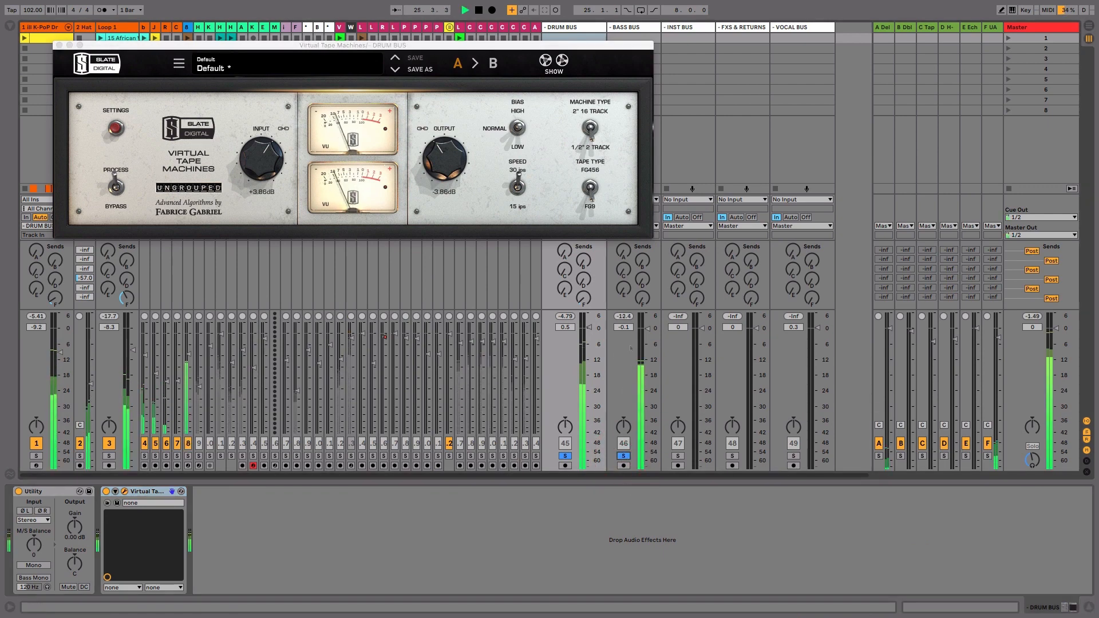